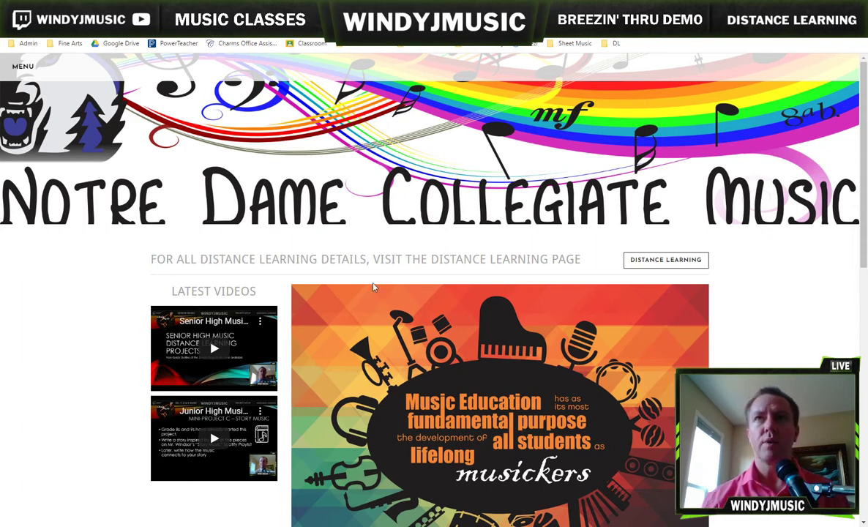
Go to the Breezin Thru DL Edition page from the site's Distance Learning menu
left_click(25, 72)
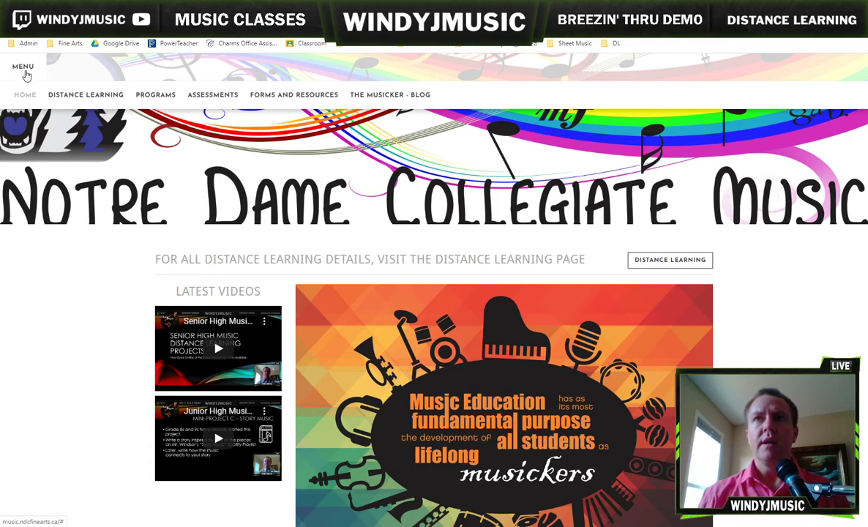
mouse_move(77, 97)
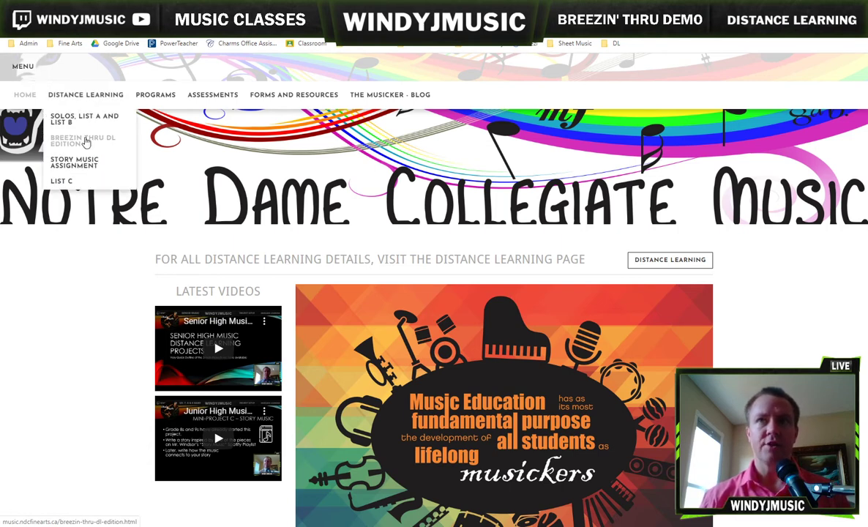
left_click(86, 142)
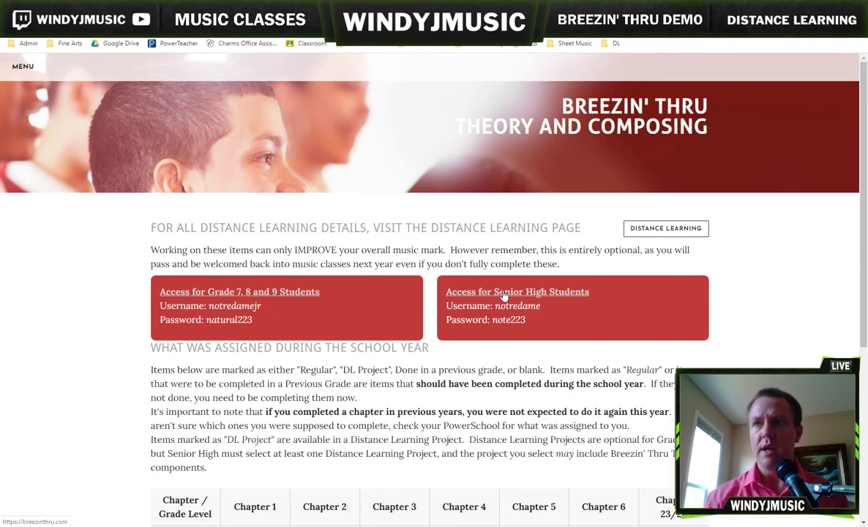
Point out Grade 7's Chapter 1 'Regular' and Chapter 4 'DL Project' entries, then follow the senior high access link
scroll(490, 392, "down", 4)
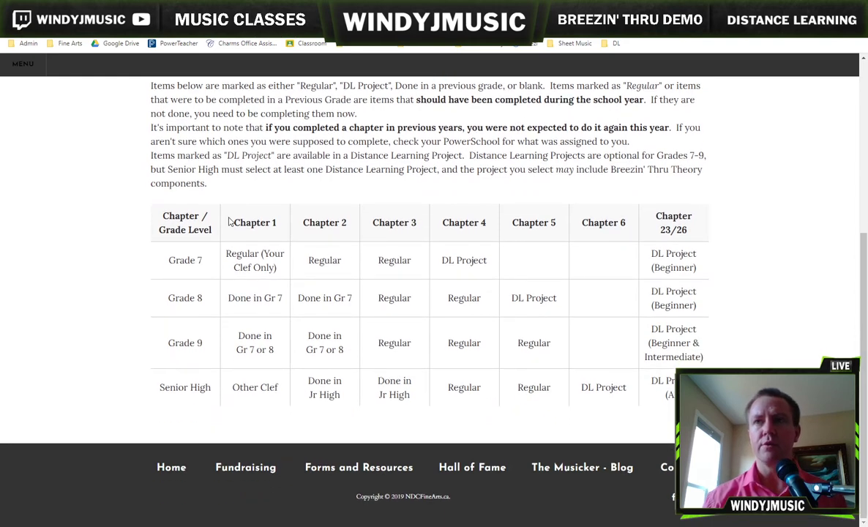
left_click_drag(226, 254, 262, 254)
left_click(314, 261)
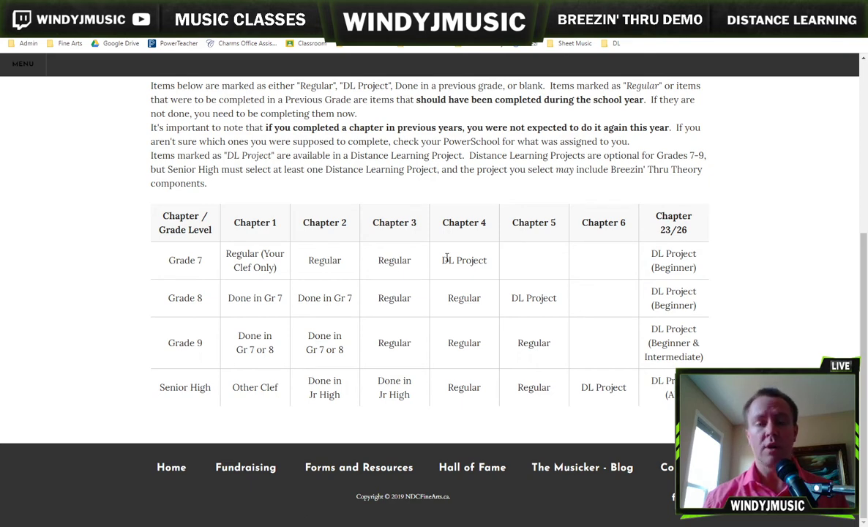
left_click_drag(442, 259, 489, 265)
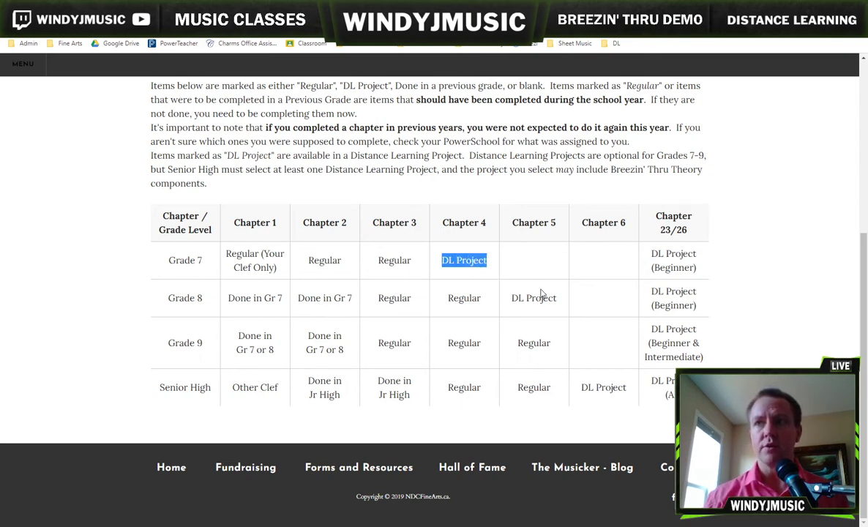
left_click(97, 244)
scroll(461, 250, "up", 3)
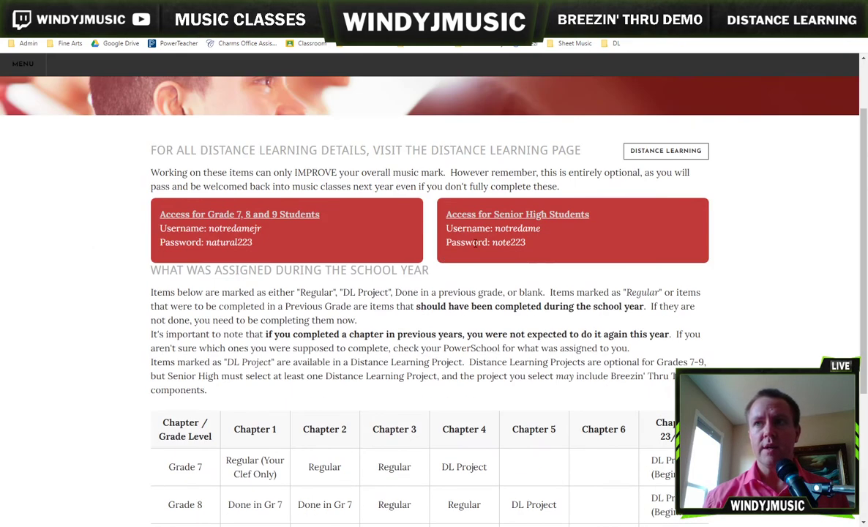
left_click(500, 218)
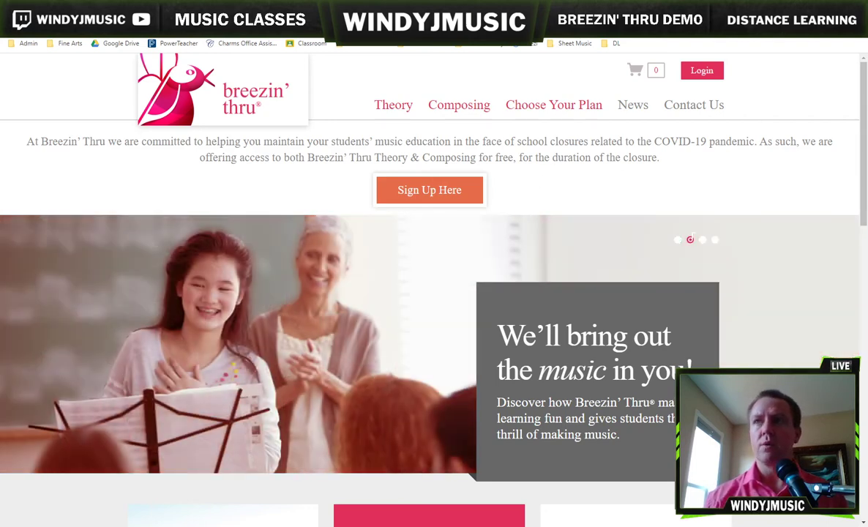
Log in to Breezin' Thru with the corrected school username and the school password
left_click(701, 71)
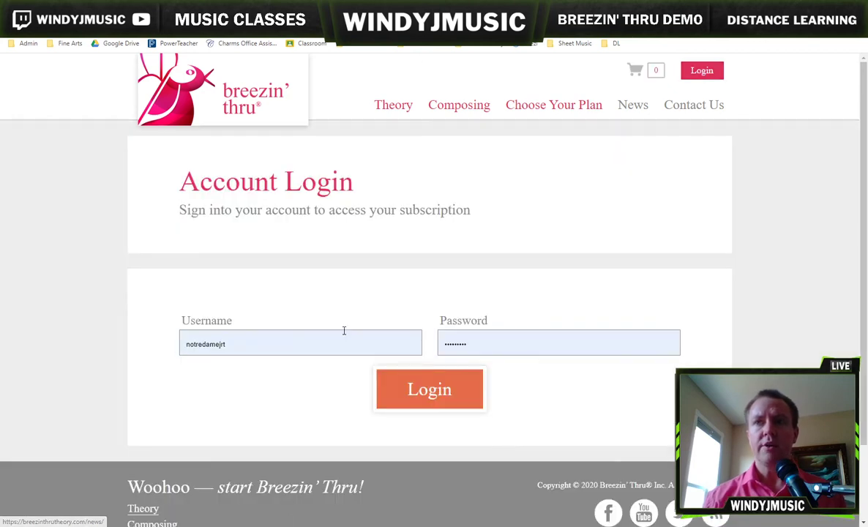
left_click(269, 342)
key("BackSpace")
key("BackSpace")
key("BackSpace")
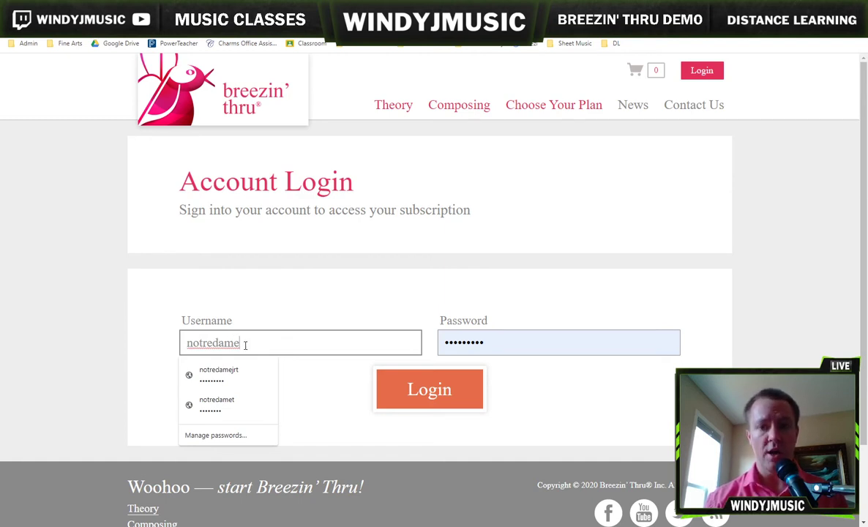
left_click(484, 342)
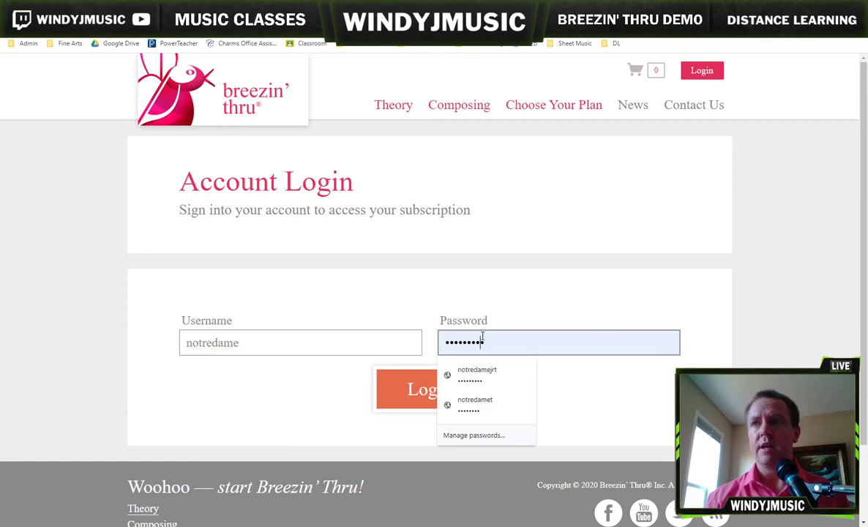
key("ctrl+a")
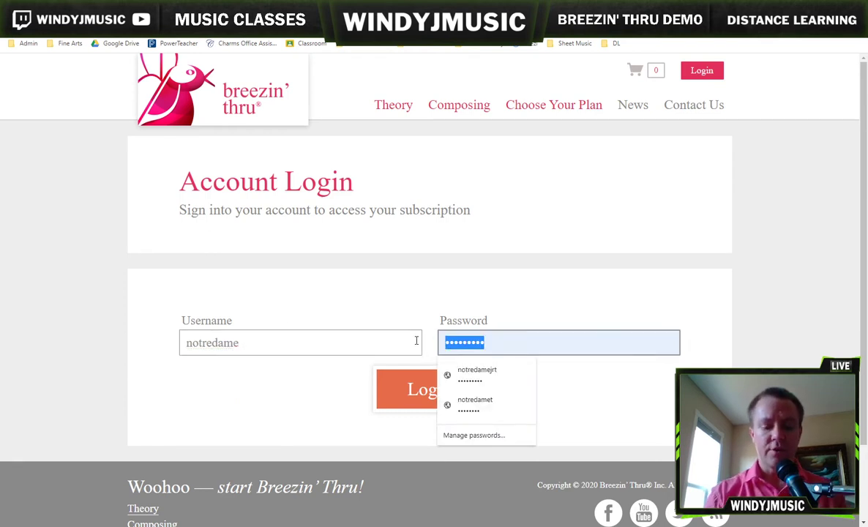
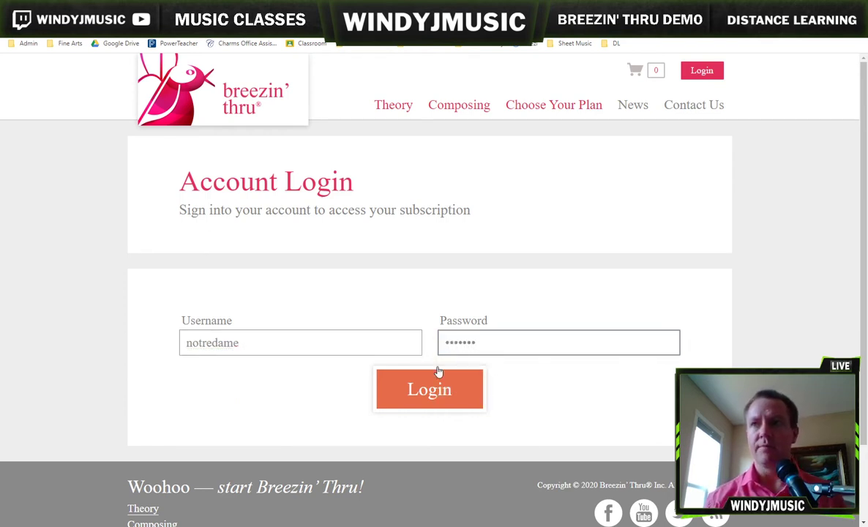
left_click(441, 391)
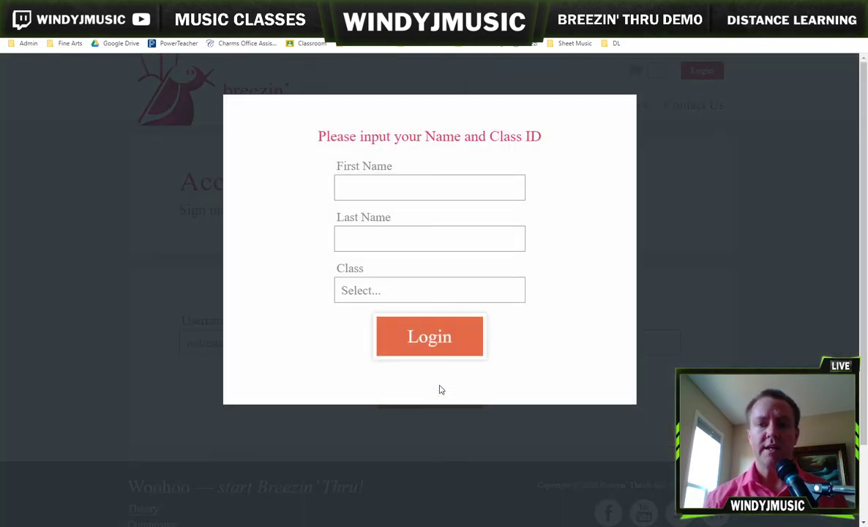
Enter the student's first and last name, choose the Private class, and log in
left_click(397, 189)
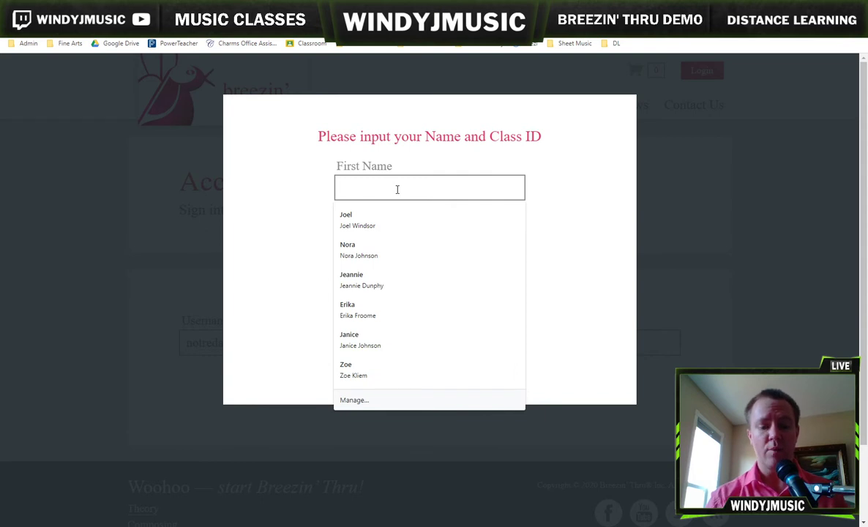
key("Tab")
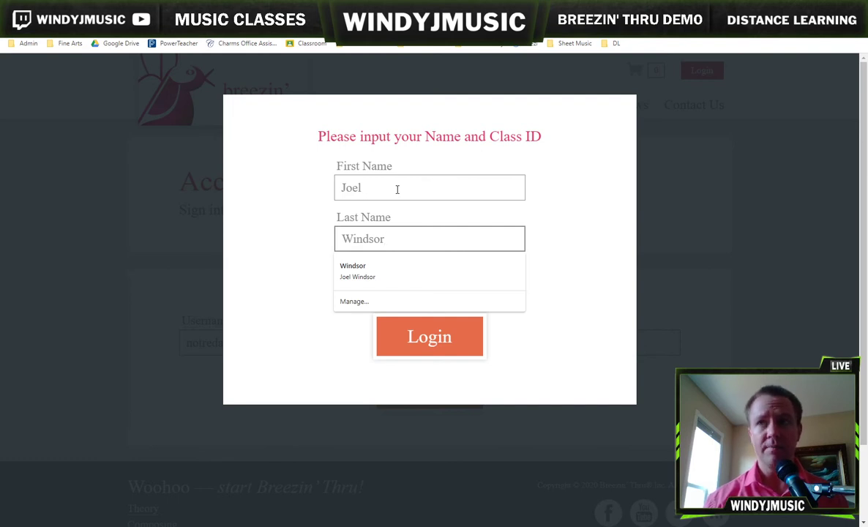
left_click(267, 255)
left_click(386, 298)
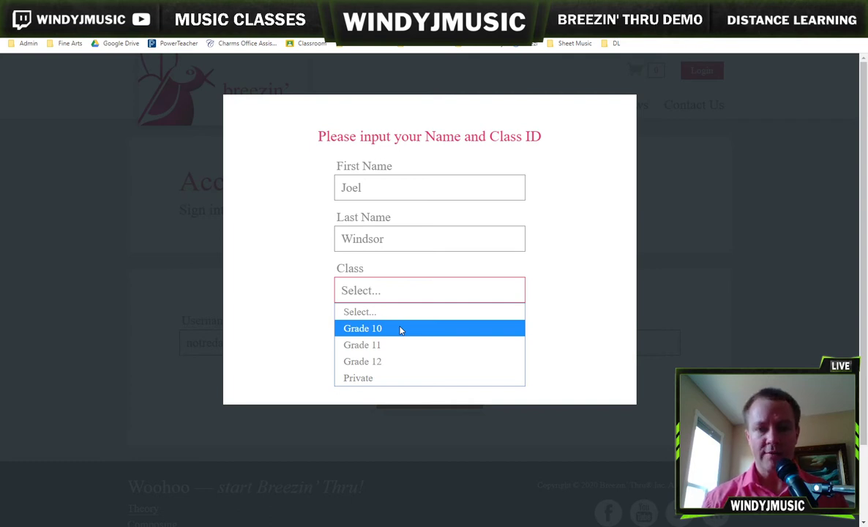
left_click(382, 378)
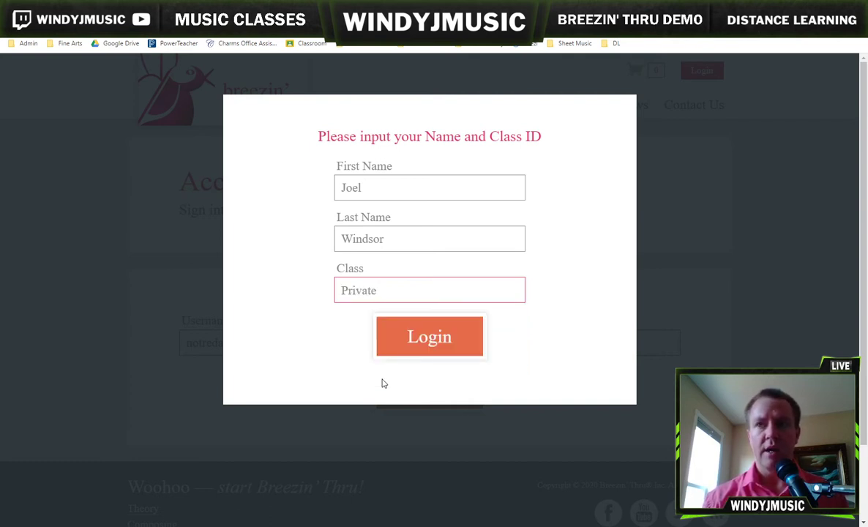
left_click(431, 341)
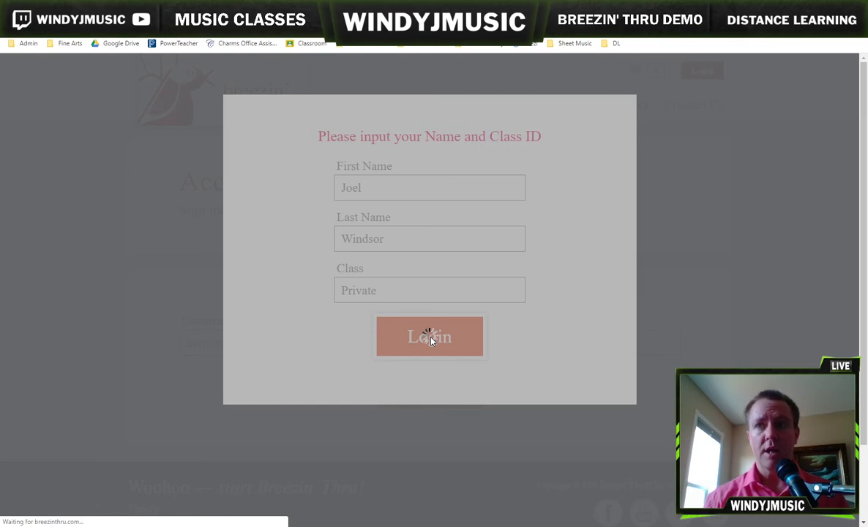
Launch the Breezin' Thru Theory 'Next Gen' Edition from the welcome page's tool tiles
scroll(494, 303, "down", 1)
scroll(494, 303, "down", 2)
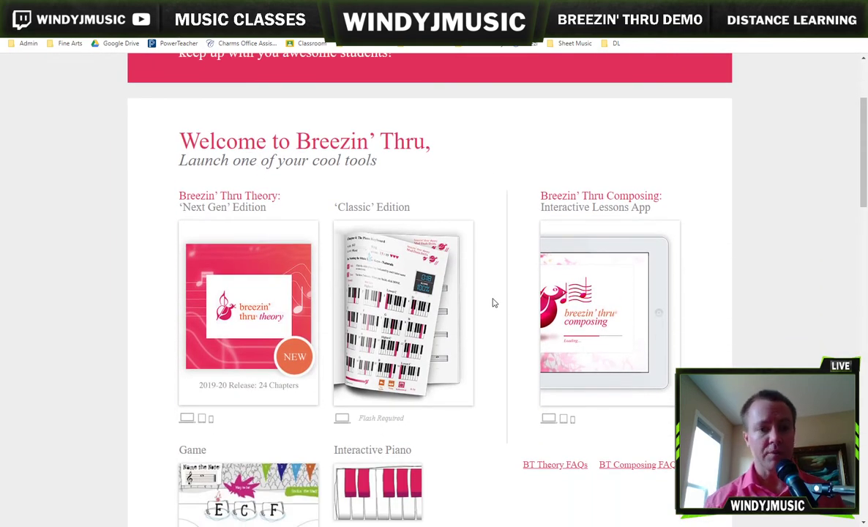
mouse_move(250, 309)
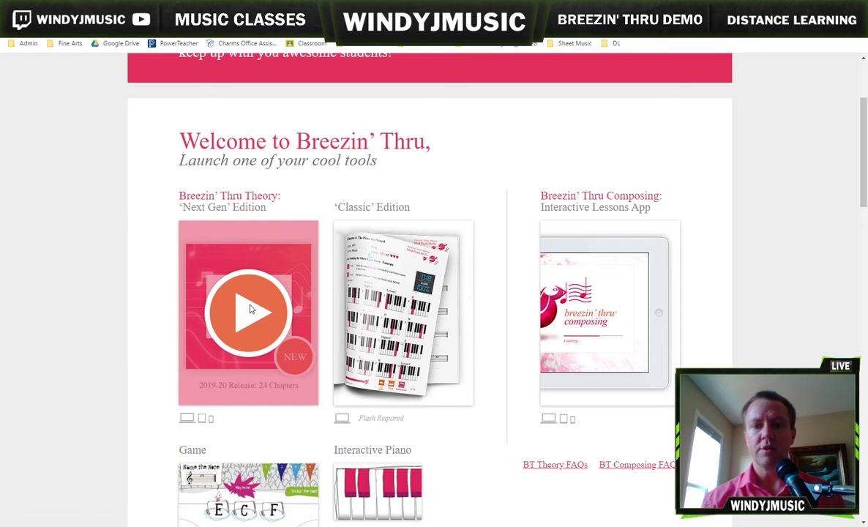
left_click(250, 309)
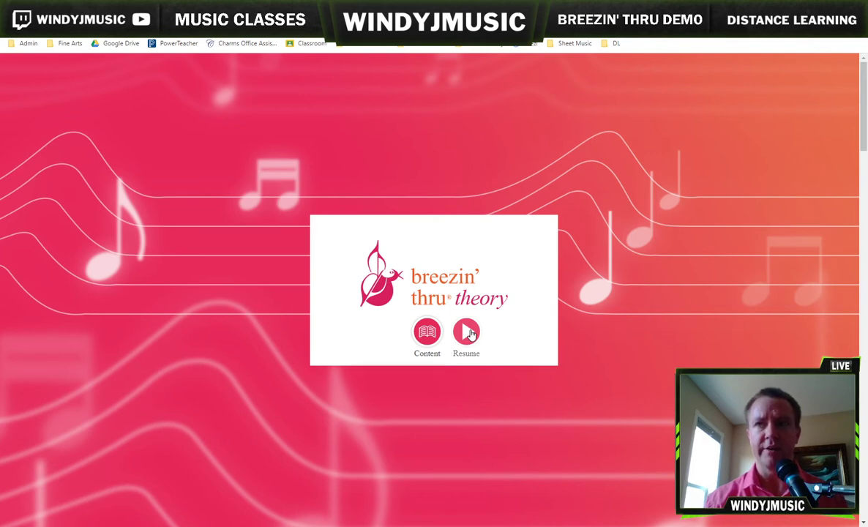
Leave the splash screen and browse the Chapter Index listing chapters from The Staff onward
left_click(427, 333)
left_click(427, 334)
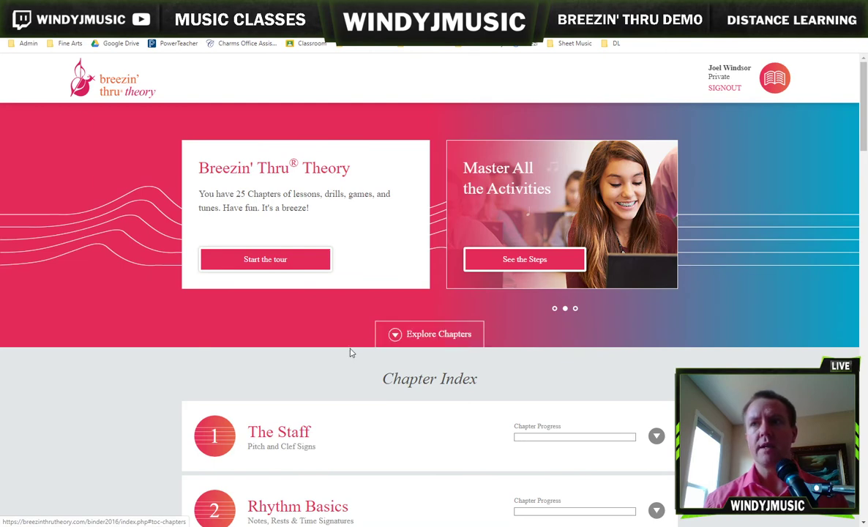
scroll(349, 355, "down", 2)
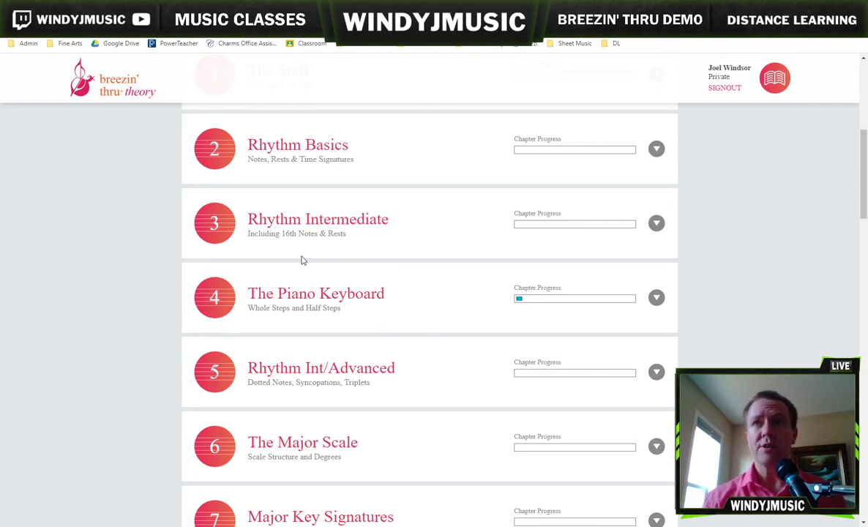
scroll(300, 260, "up", 1)
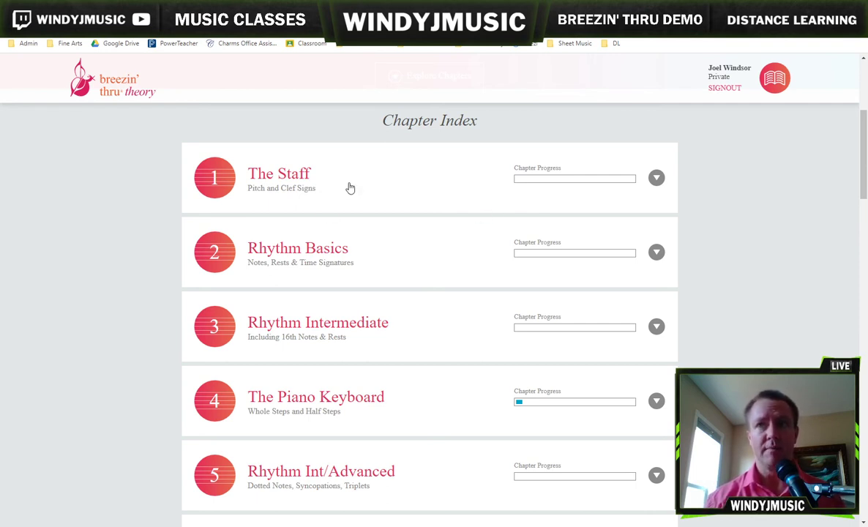
scroll(344, 188, "down", 3)
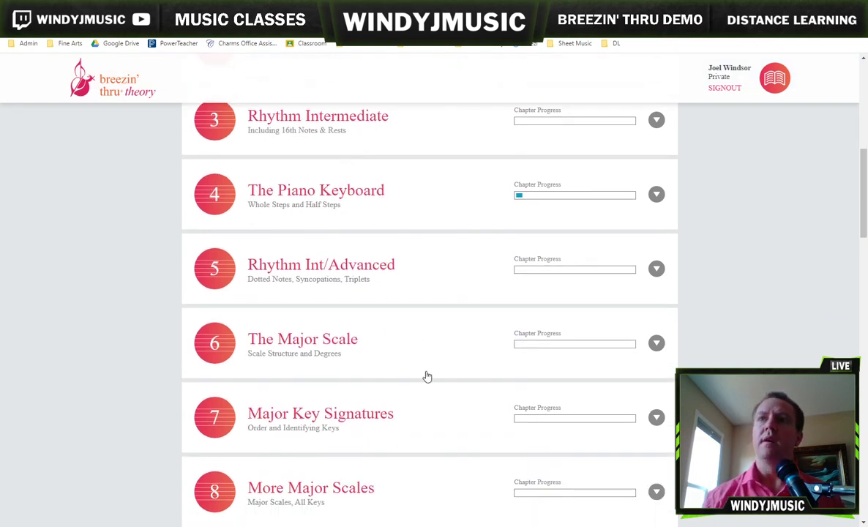
scroll(334, 294, "up", 2)
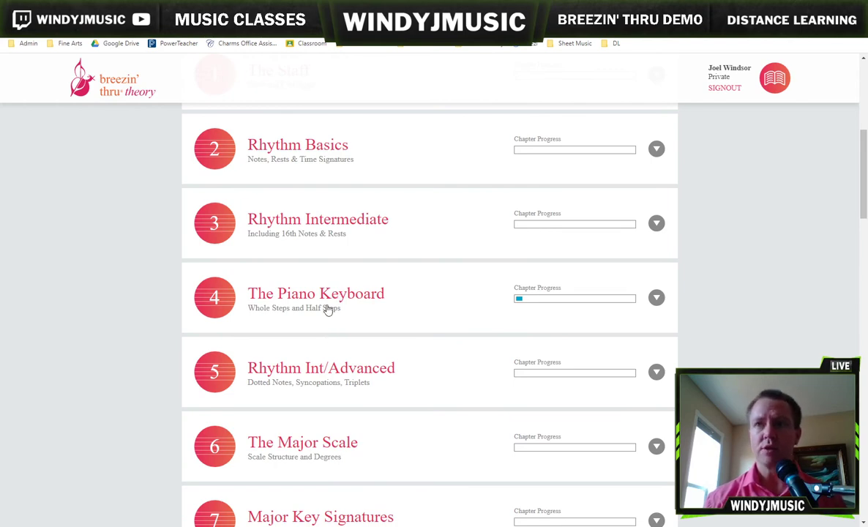
Open Chapter 4, The Piano Keyboard, and review its four lessons and Mad Dash Drill scores
left_click(327, 302)
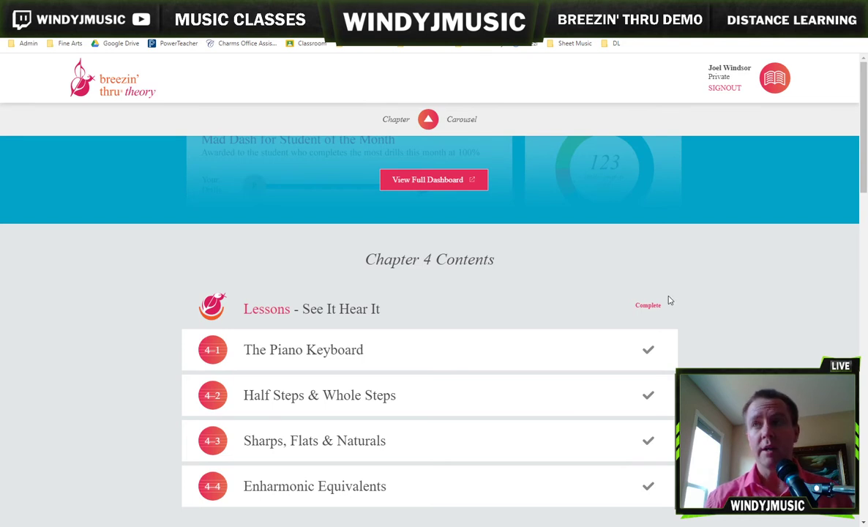
scroll(739, 295, "down", 5)
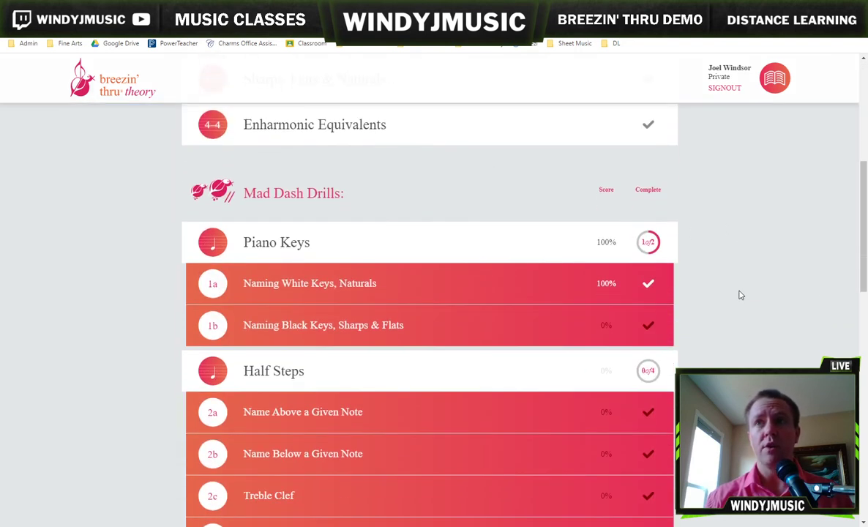
scroll(739, 295, "down", 1)
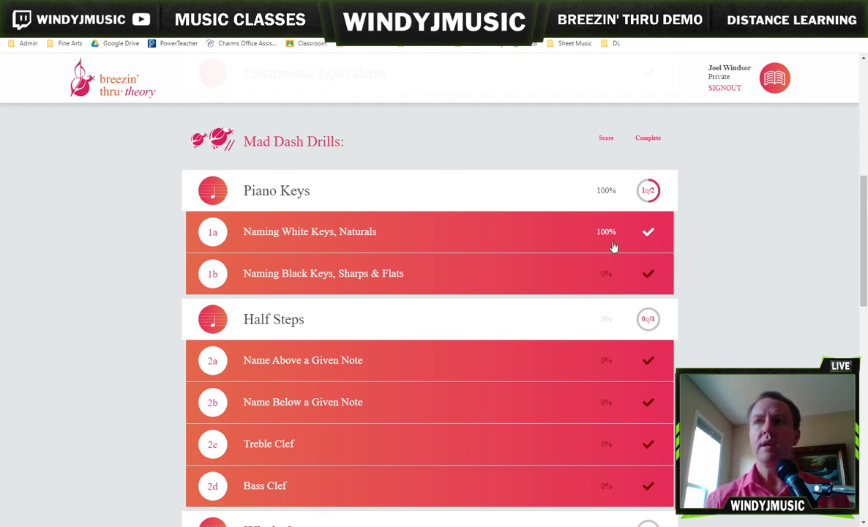
scroll(718, 328, "up", 5)
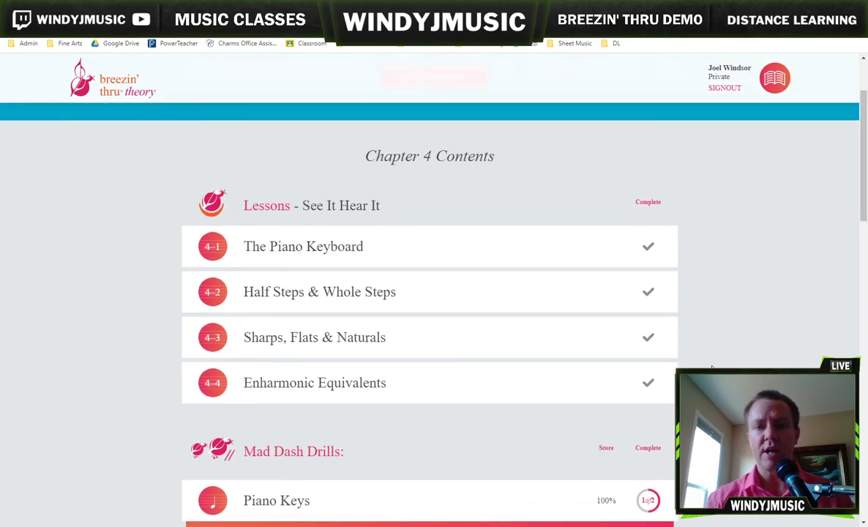
scroll(620, 362, "down", 2)
scroll(622, 358, "up", 1)
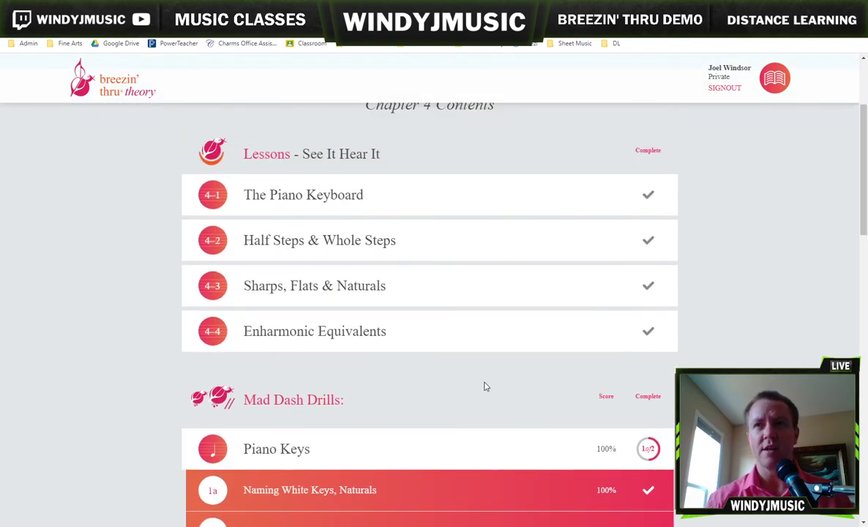
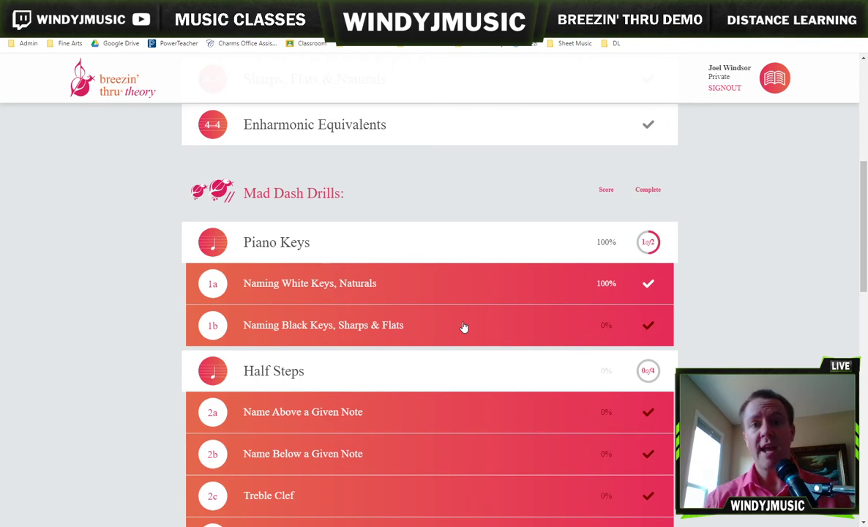
scroll(463, 327, "up", 3)
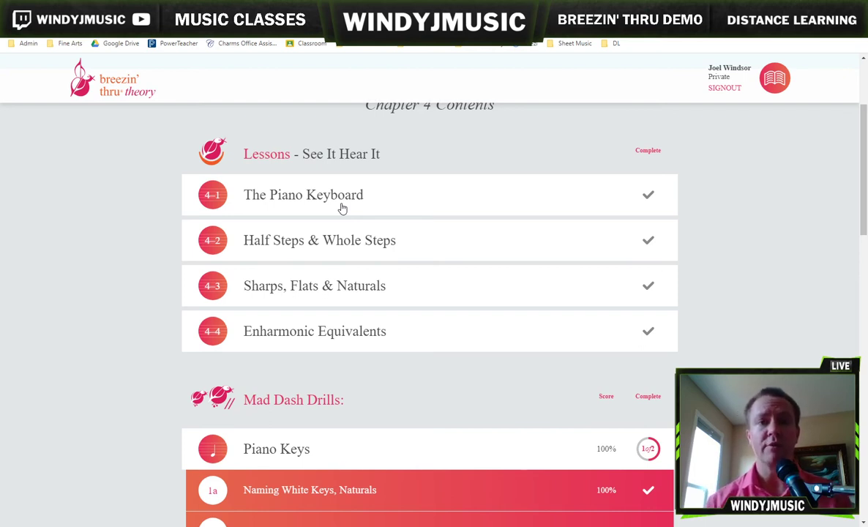
scroll(344, 209, "down", 4)
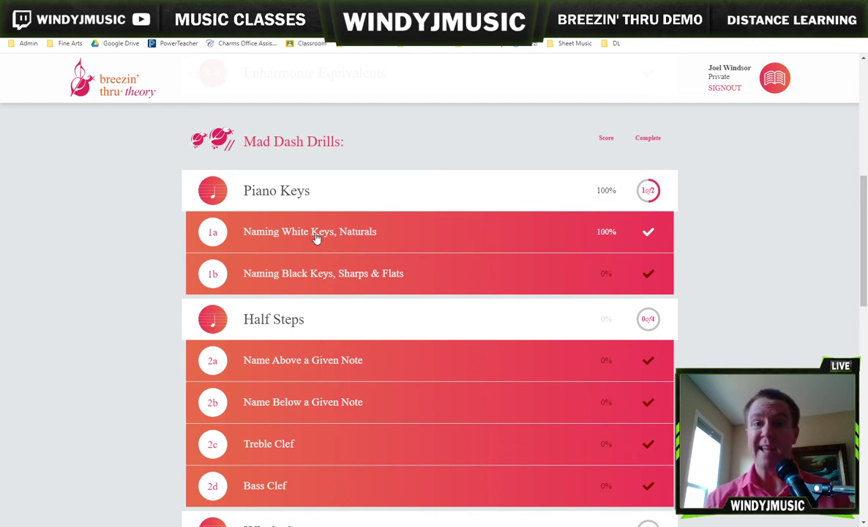
Select Drill 4-1b, Naming Black Keys, Sharps & Flats, and start the timed drill
left_click(367, 281)
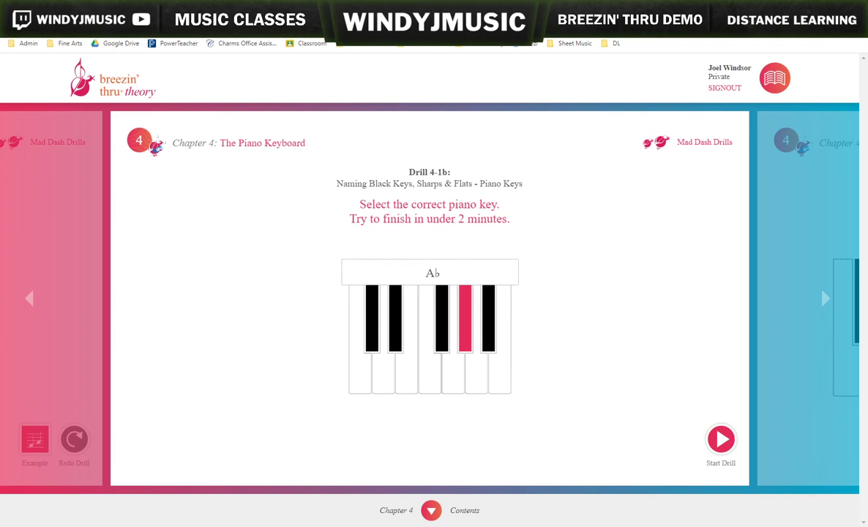
left_click(719, 439)
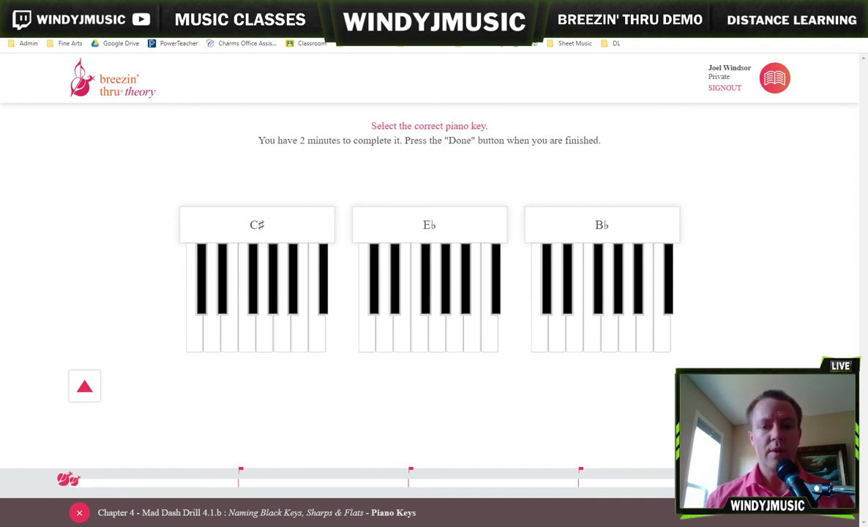
Mark C♯, E♭ and B♭ on the first question's three keyboards
left_click(264, 333)
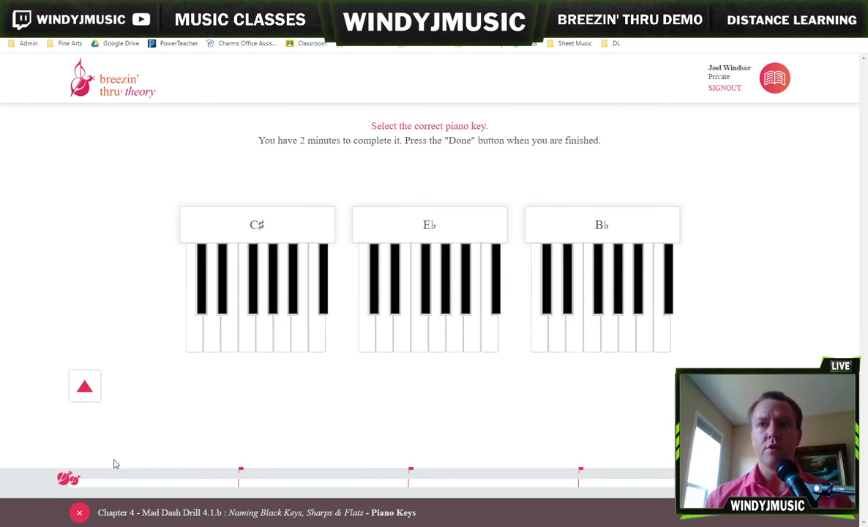
left_click(261, 338)
left_click(195, 275)
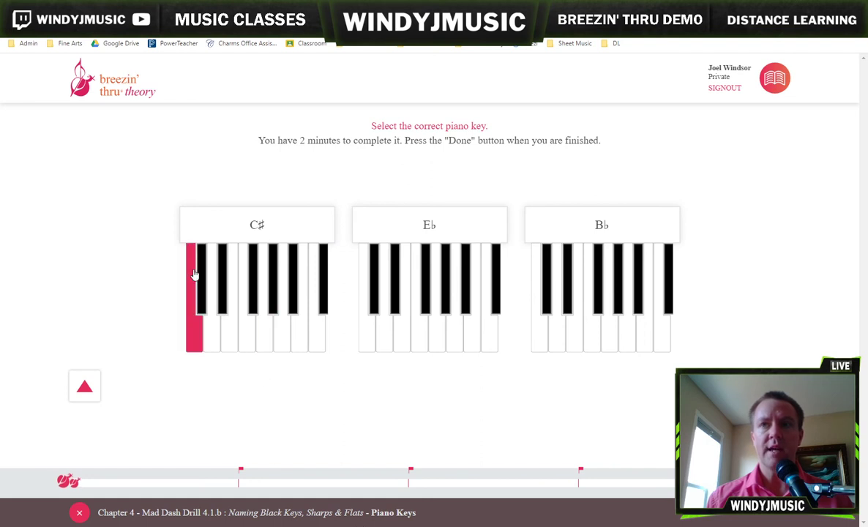
left_click(202, 280)
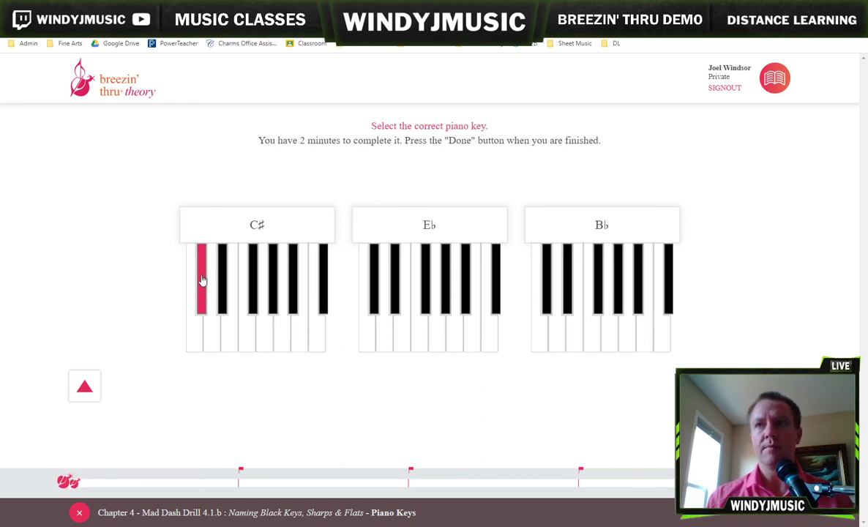
left_click(441, 307)
left_click(393, 281)
left_click(547, 281)
left_click(567, 282)
left_click(618, 282)
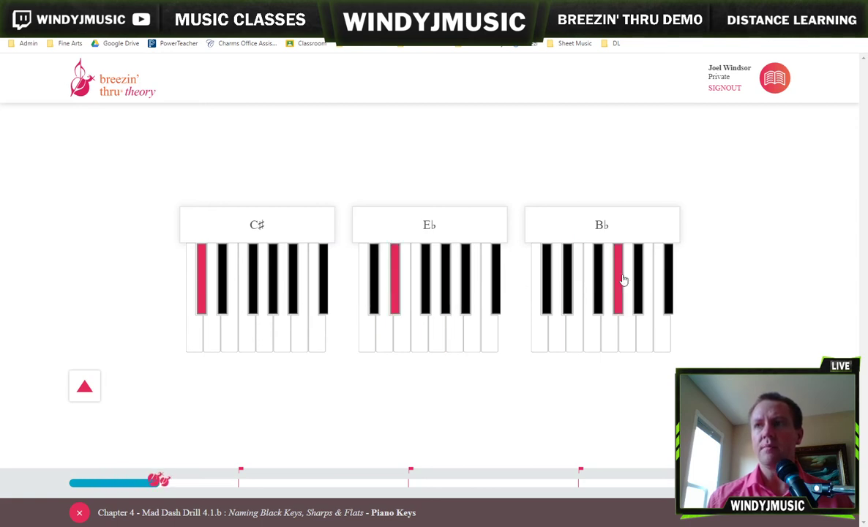
left_click(638, 284)
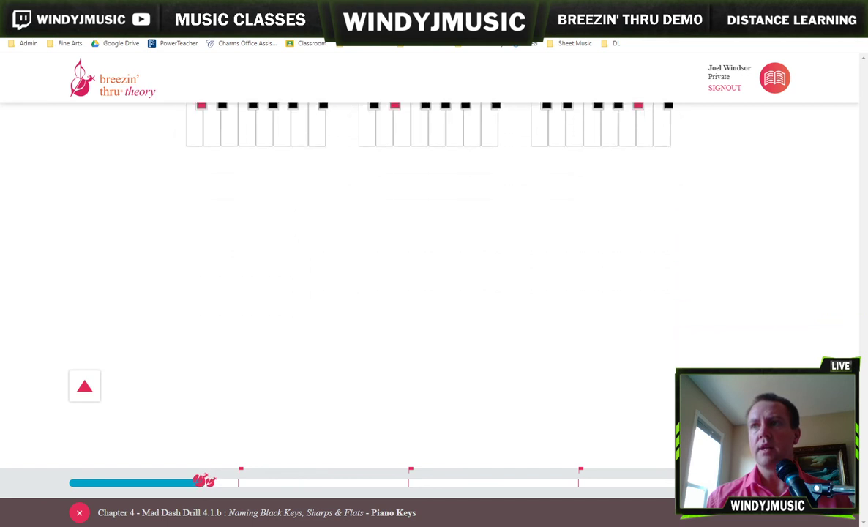
Return to the previous question and re-mark the first black key as C♯
left_click(84, 386)
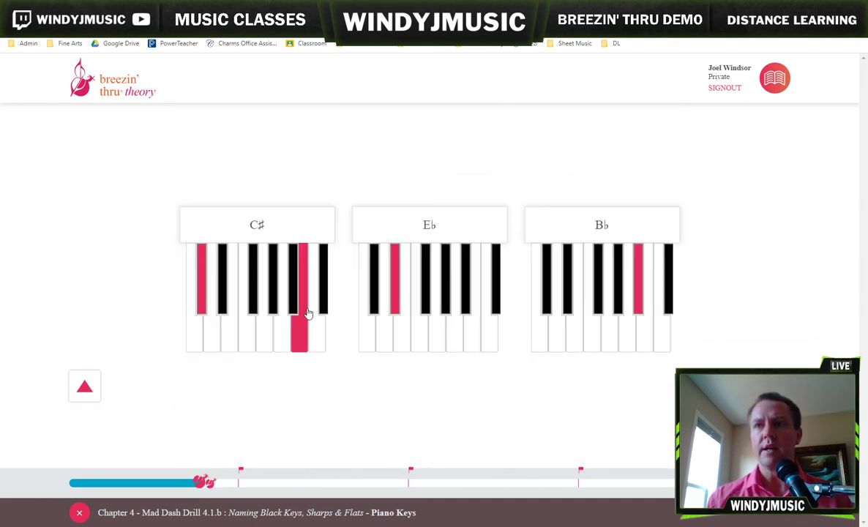
left_click(323, 293)
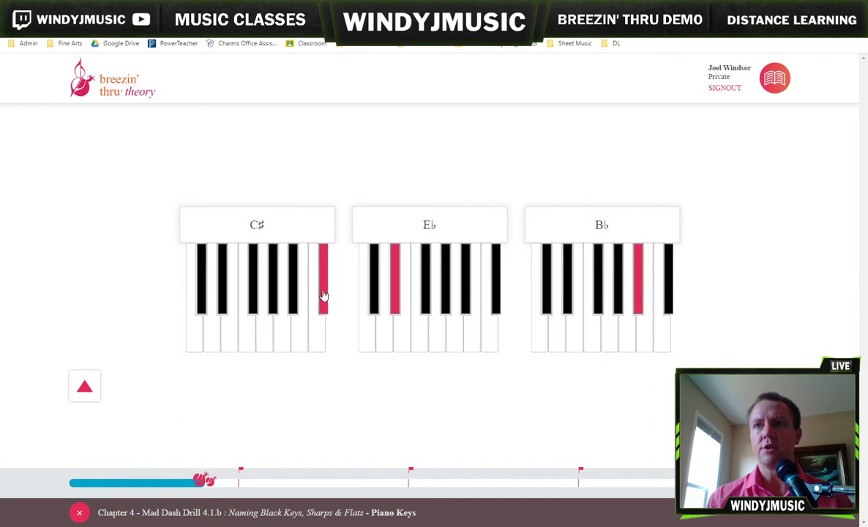
left_click(201, 276)
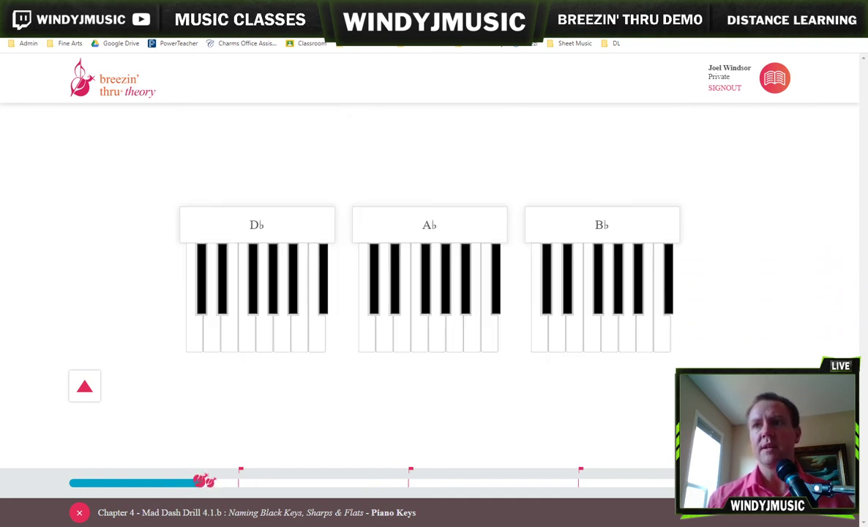
Mark D♭, A♭, B♭, then E♭, G♯, G♭ on the next two questions
left_click(202, 297)
left_click(446, 302)
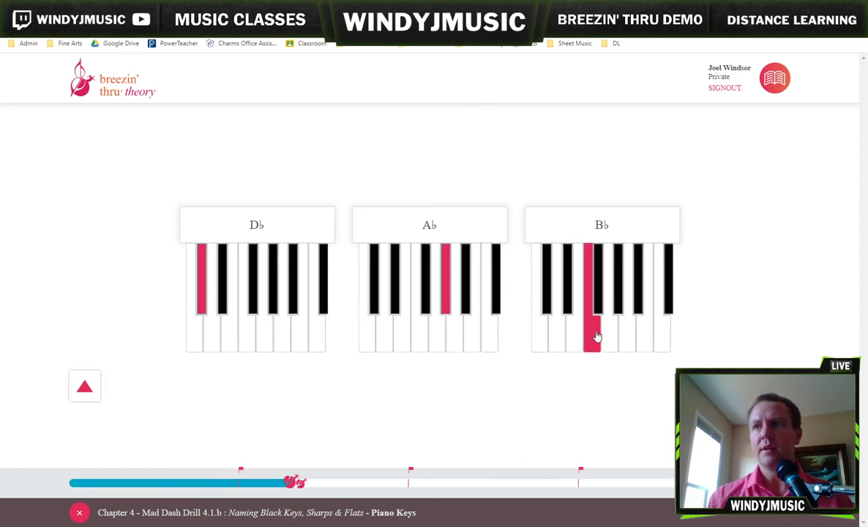
left_click(638, 300)
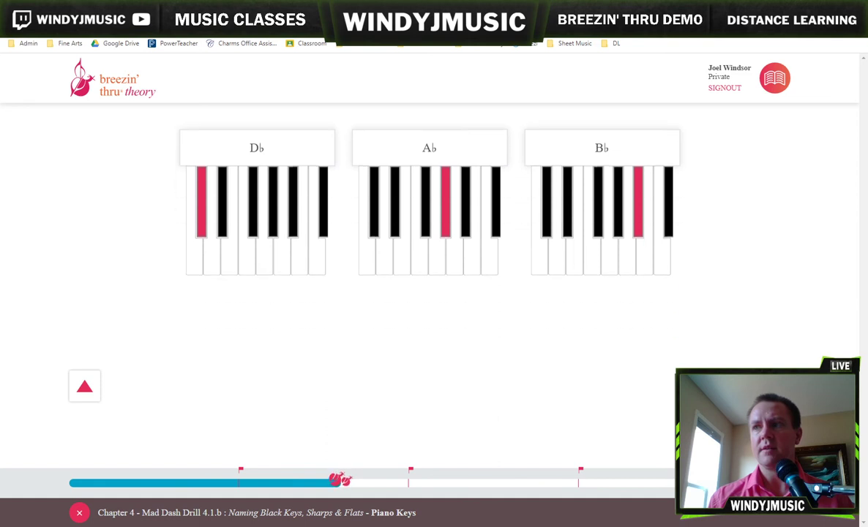
left_click(222, 305)
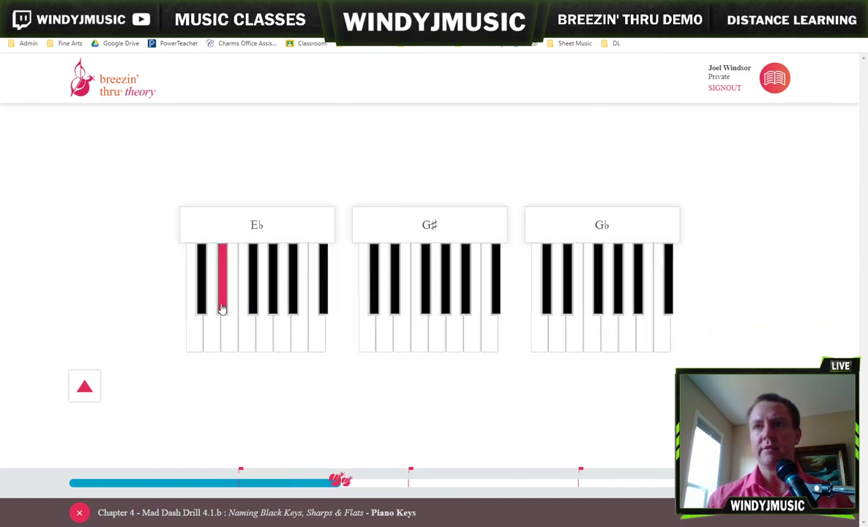
left_click(445, 304)
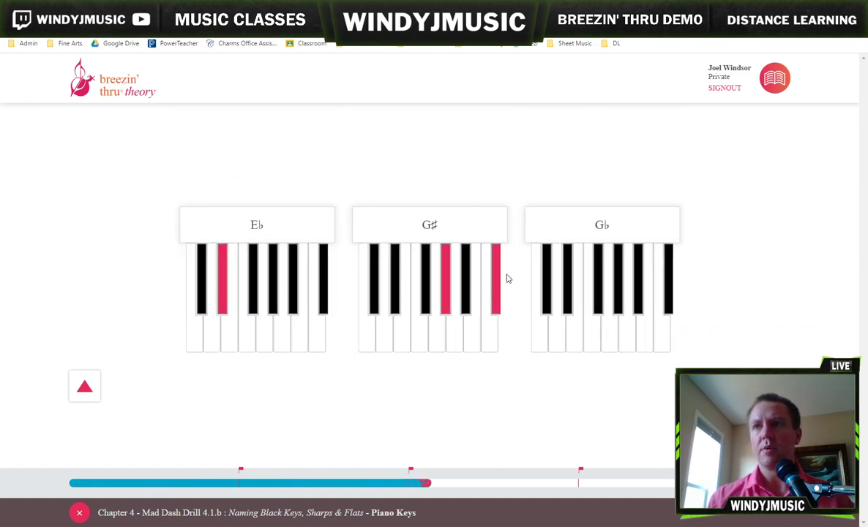
left_click(598, 296)
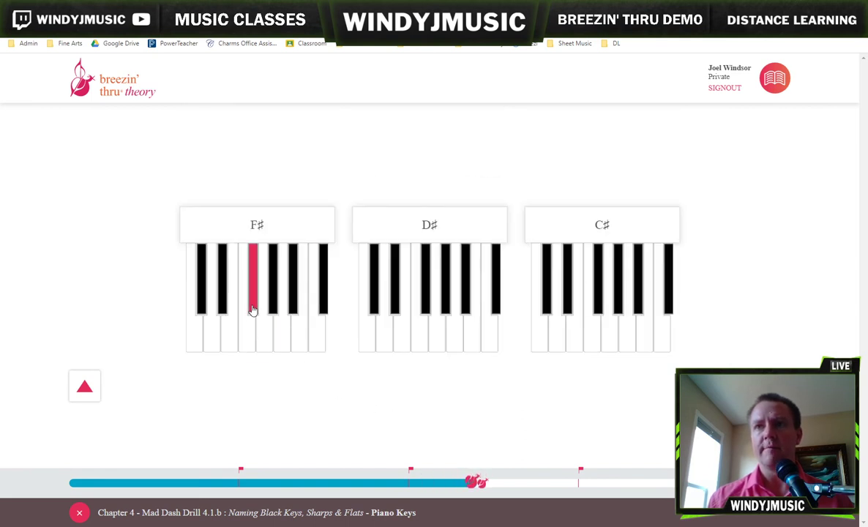
Mark F♯, D♯, C♯, then A♯, F♯, D♯ to finish the drill at 100%
left_click(252, 310)
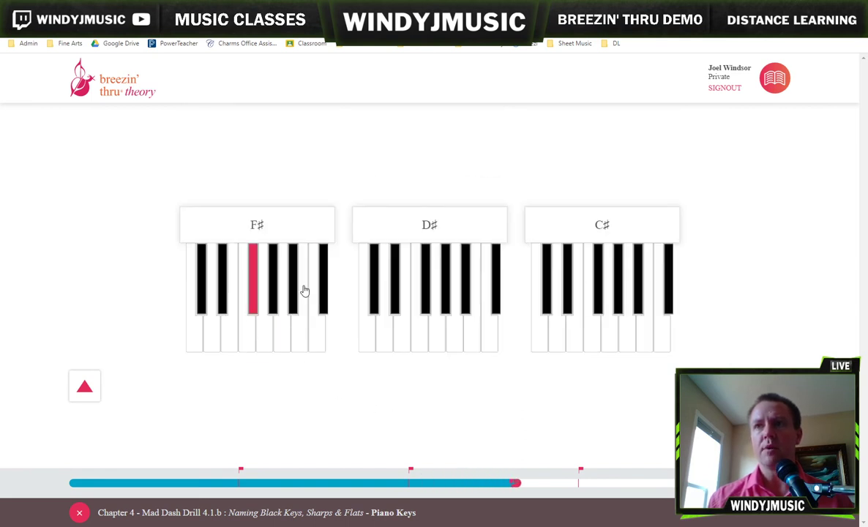
left_click(393, 304)
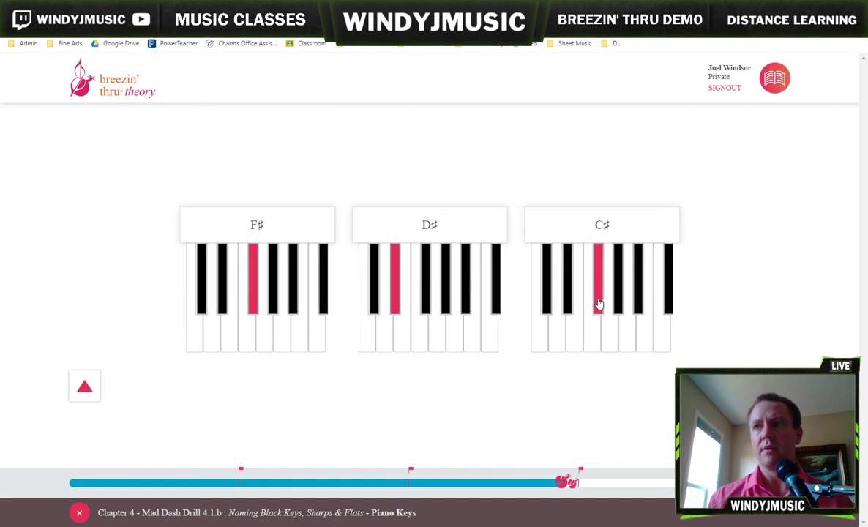
left_click(544, 305)
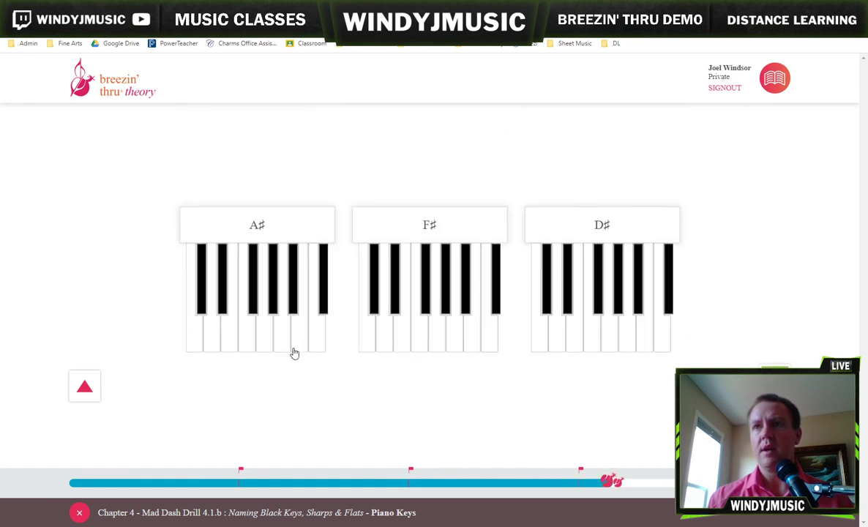
left_click(293, 308)
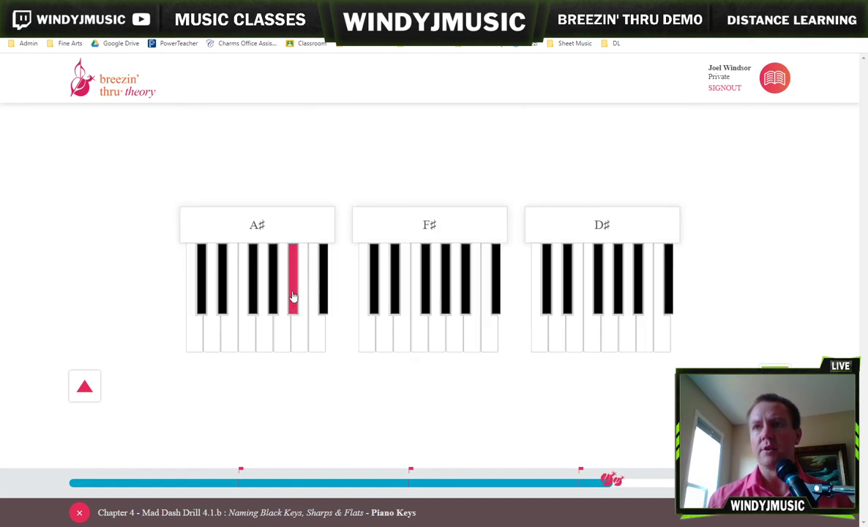
left_click(426, 300)
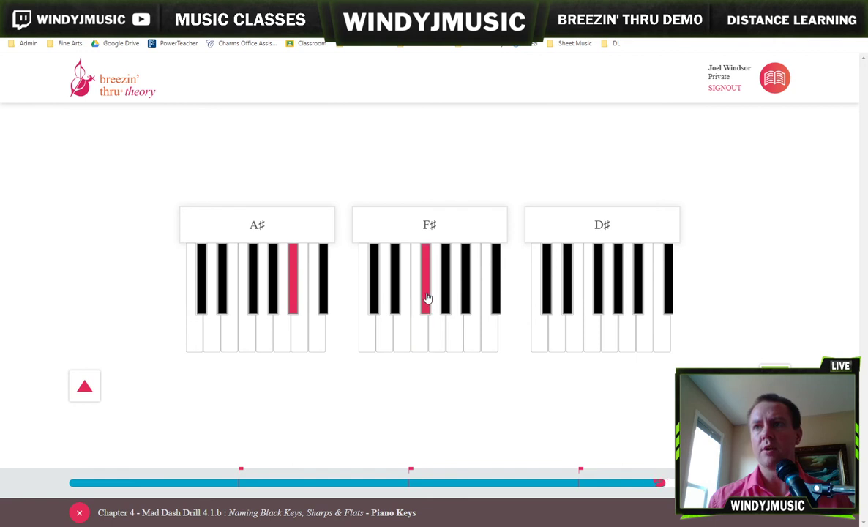
left_click(568, 300)
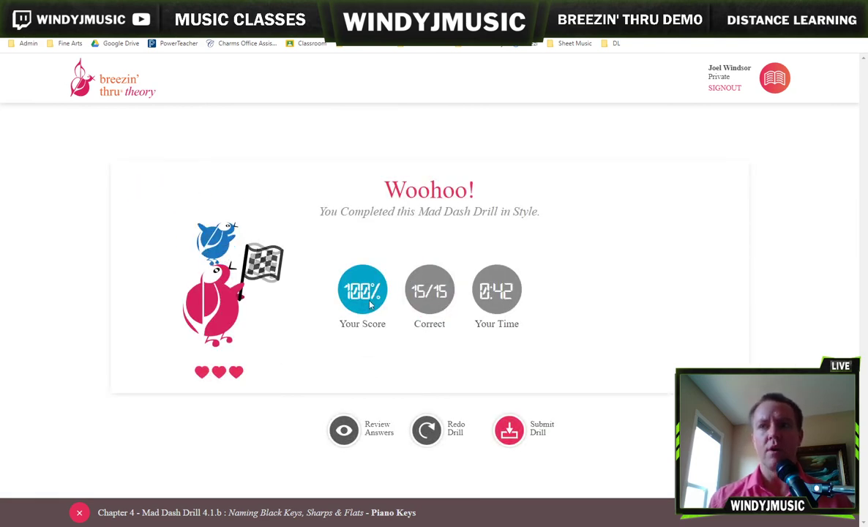
Restart the drill and mark F♯, C♯, E♭, then G♭, B♭, C♯
left_click(428, 435)
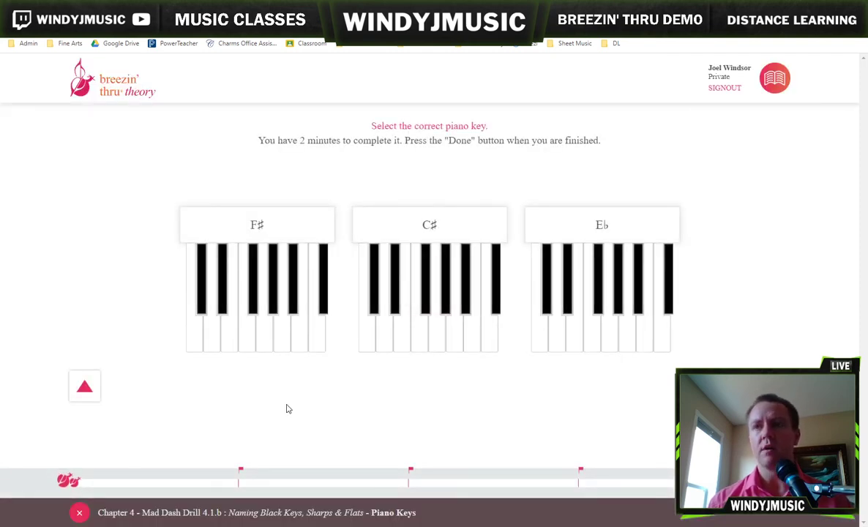
left_click(253, 296)
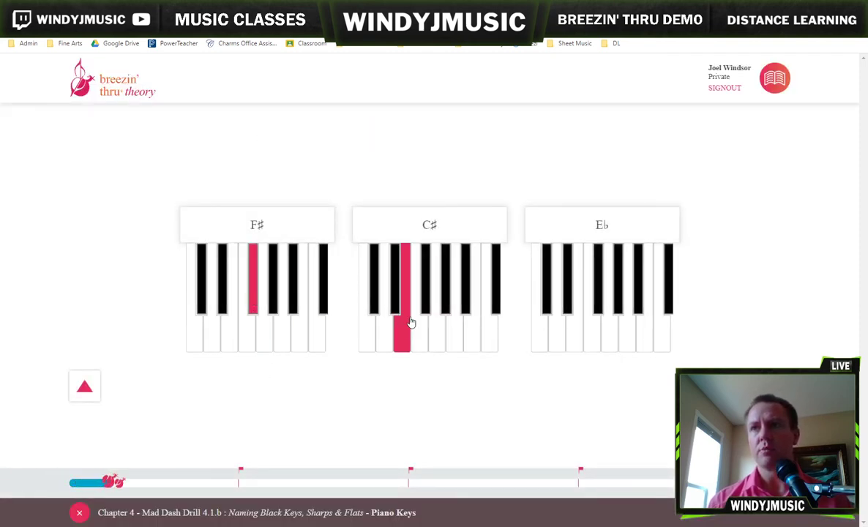
left_click(374, 304)
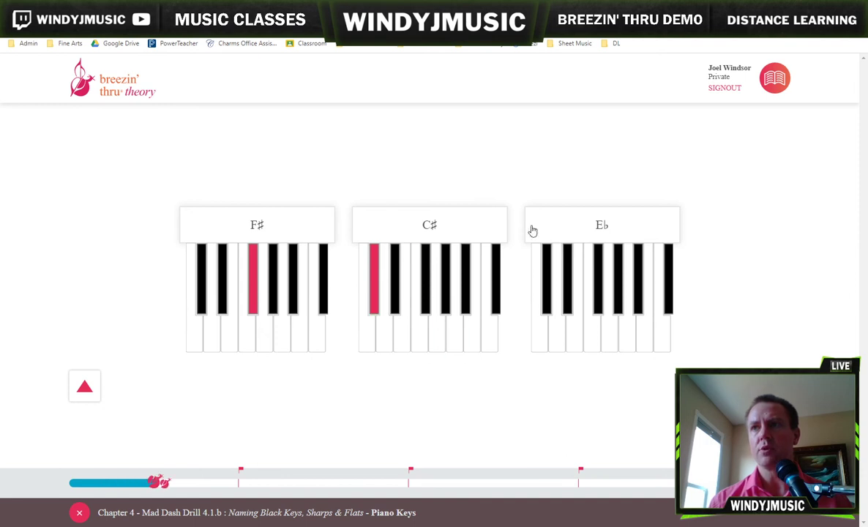
left_click(568, 304)
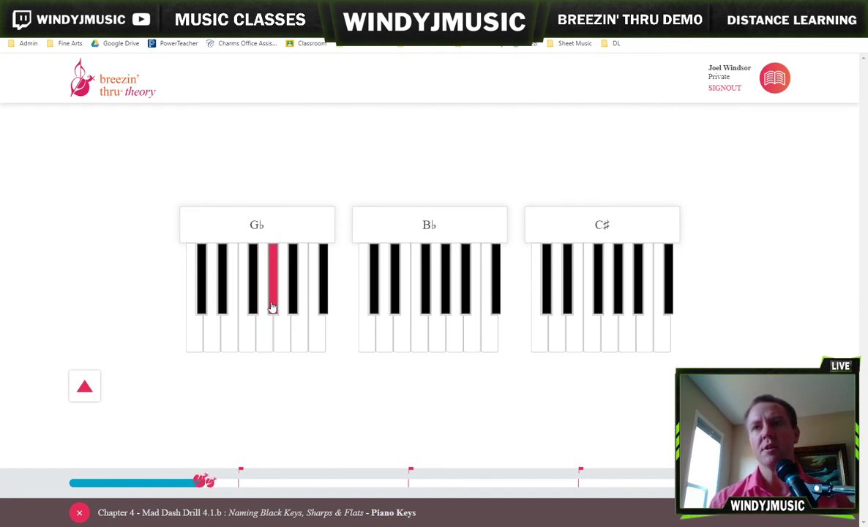
left_click(274, 301)
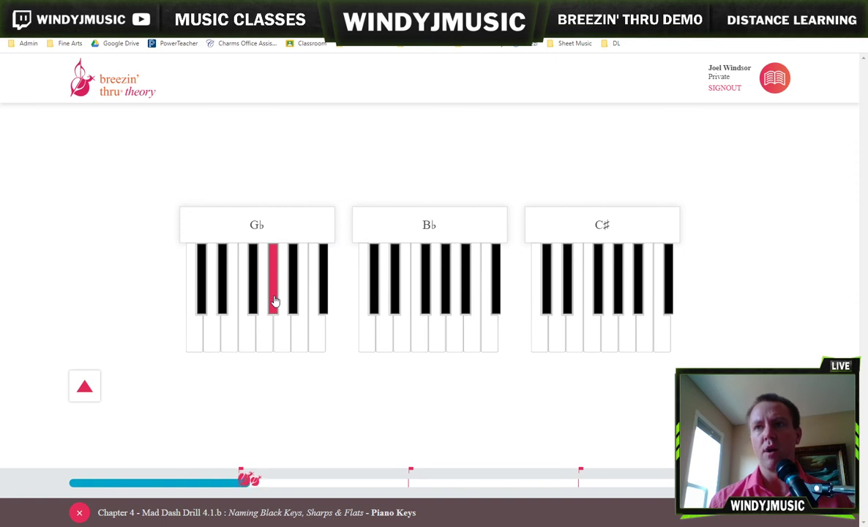
left_click(465, 293)
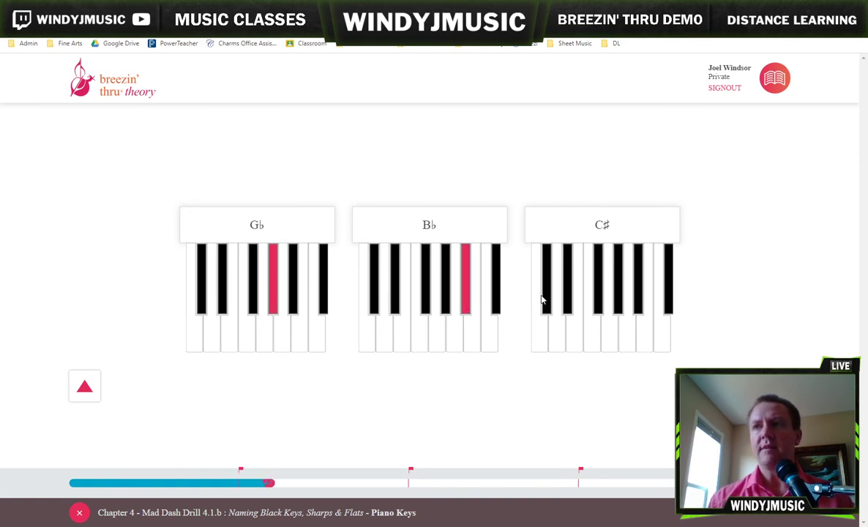
left_click(548, 306)
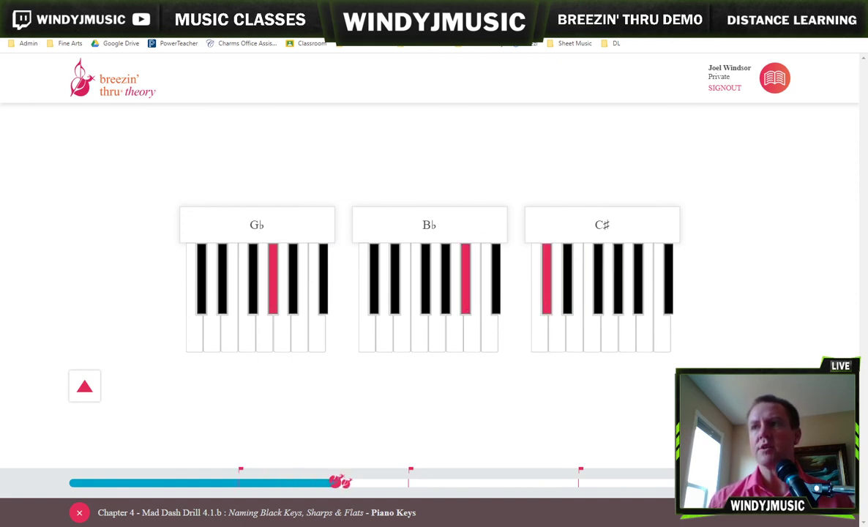
Mark D♯, D♭, B♭, G♯, E♭, A♯, A♭, F♯ and D♯ to finish with 93%
left_click(223, 306)
left_click(376, 301)
left_click(638, 294)
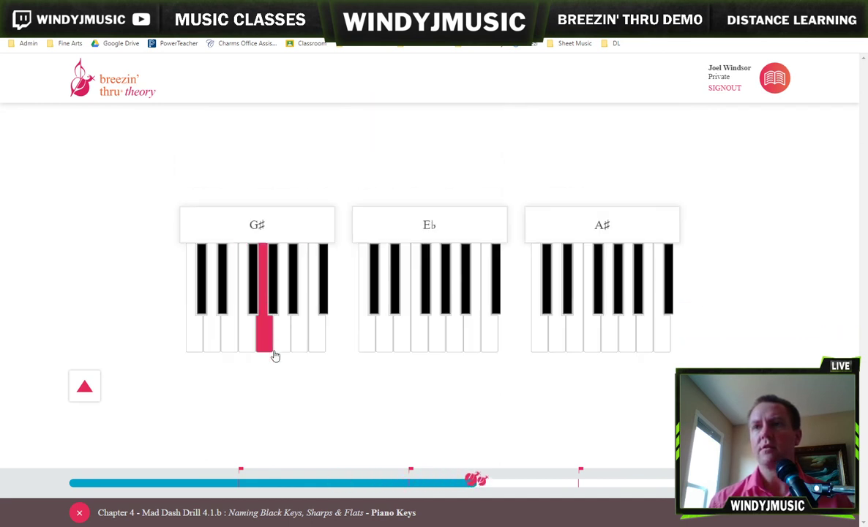
left_click(273, 301)
left_click(396, 307)
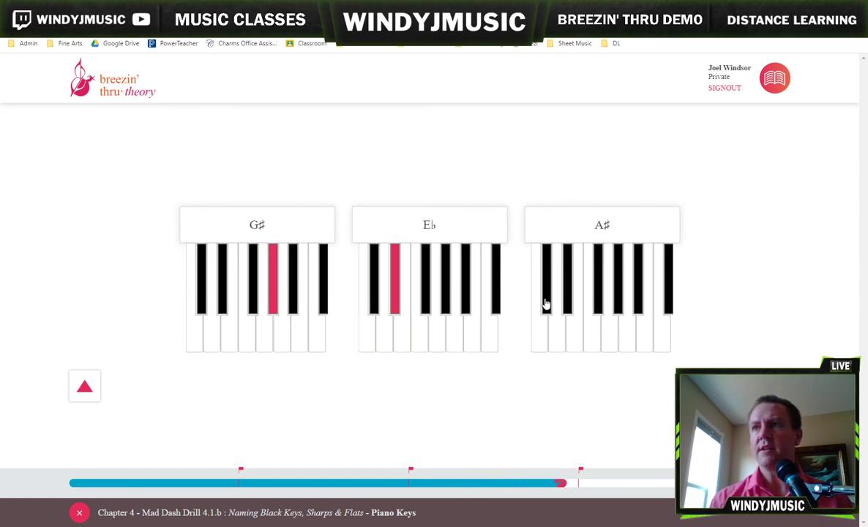
left_click(638, 300)
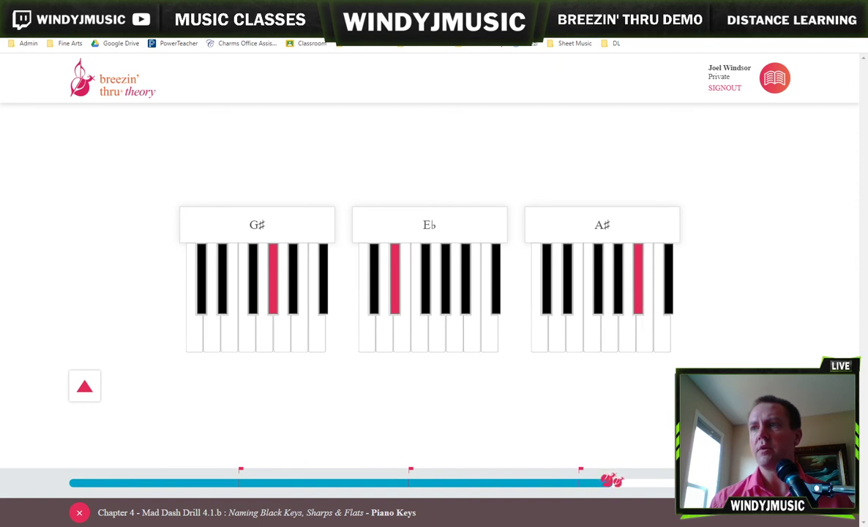
left_click(272, 307)
left_click(424, 303)
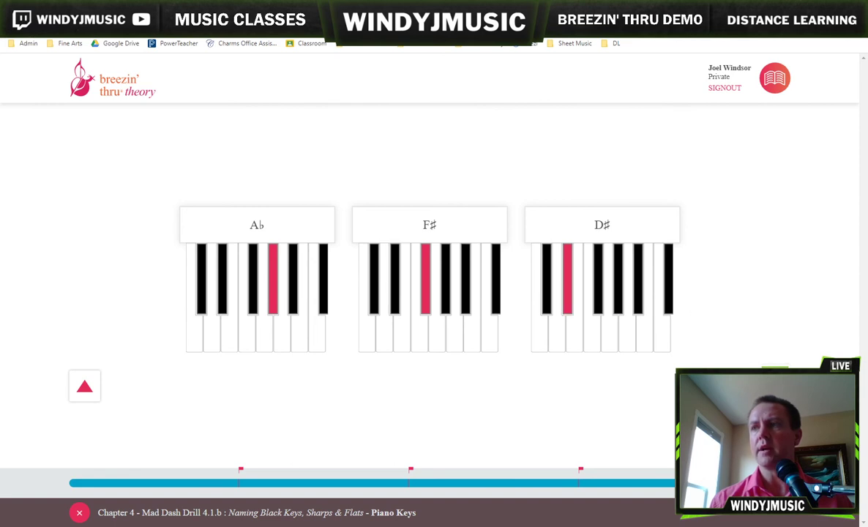
left_click(567, 292)
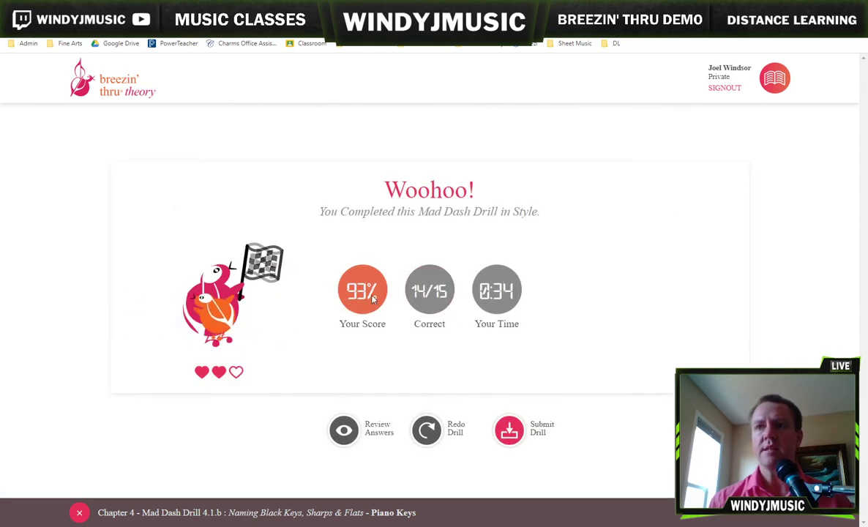
Review the answers and scroll through the keyboards to find the wrong G♭ answer
left_click(345, 430)
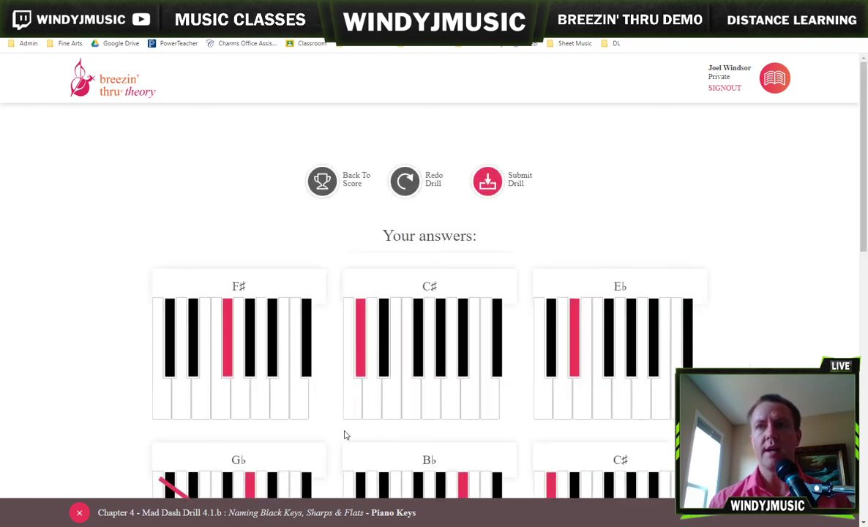
scroll(309, 235, "down", 3)
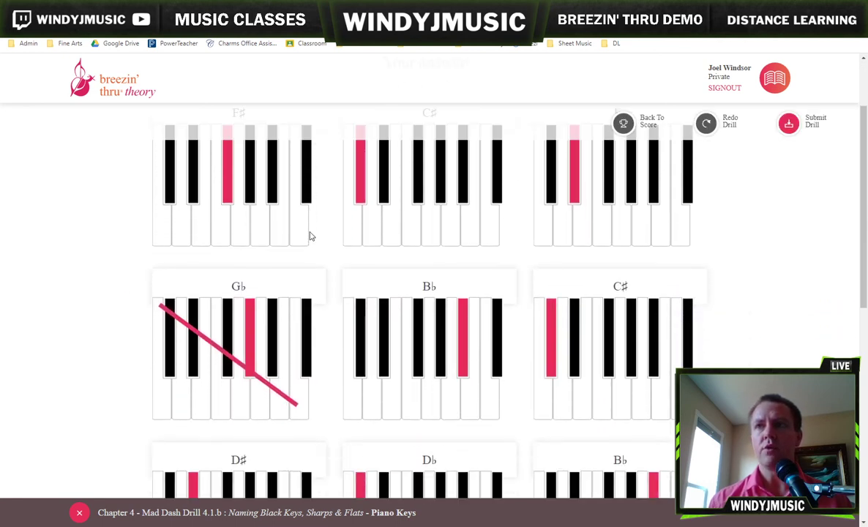
scroll(310, 235, "down", 1)
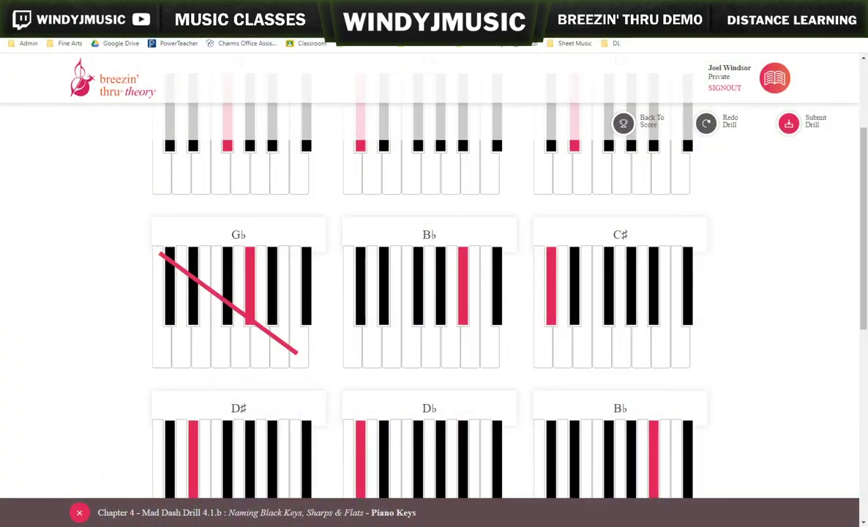
Submit the 93% score, step to the next drill, and open the Chapter 4 contents
left_click(789, 123)
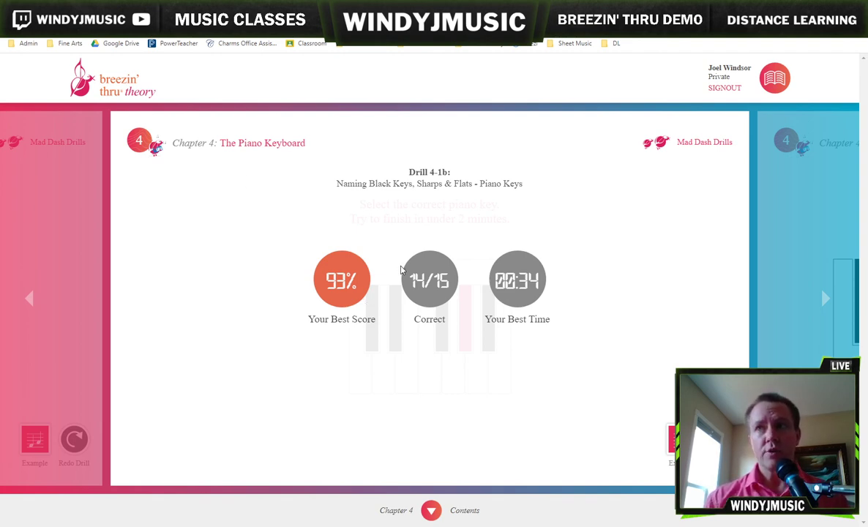
left_click(823, 303)
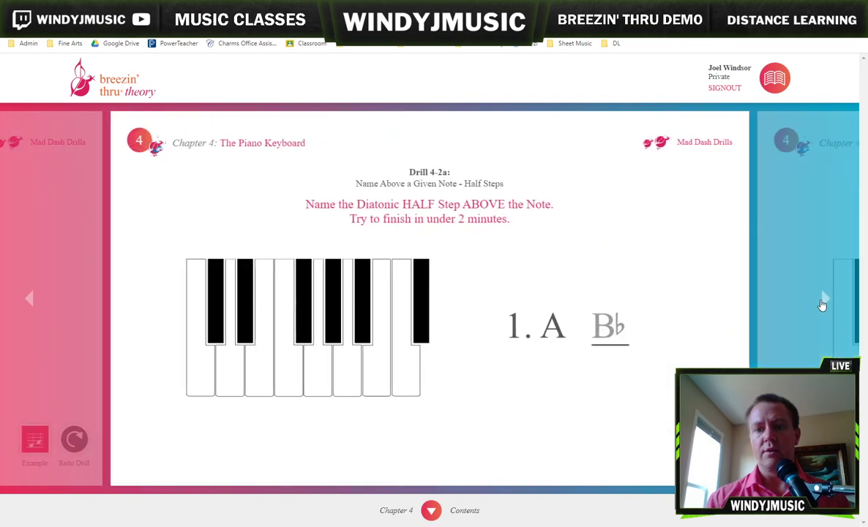
left_click(441, 514)
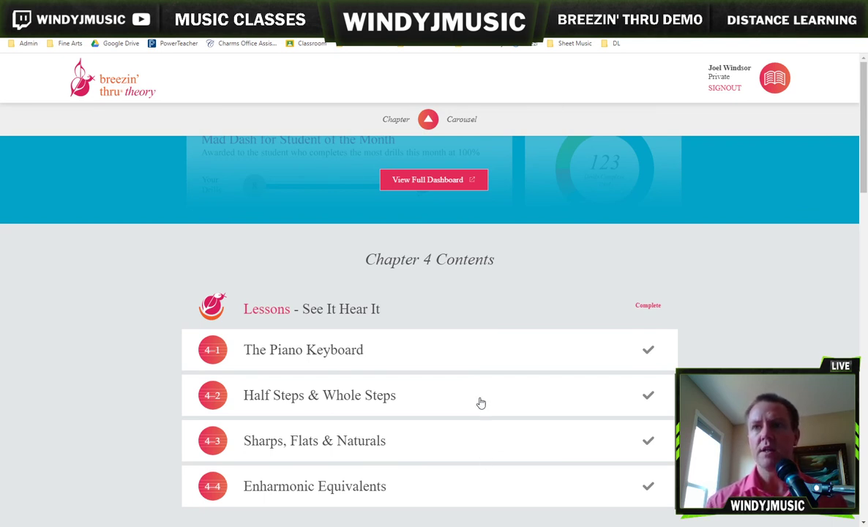
scroll(480, 403, "down", 6)
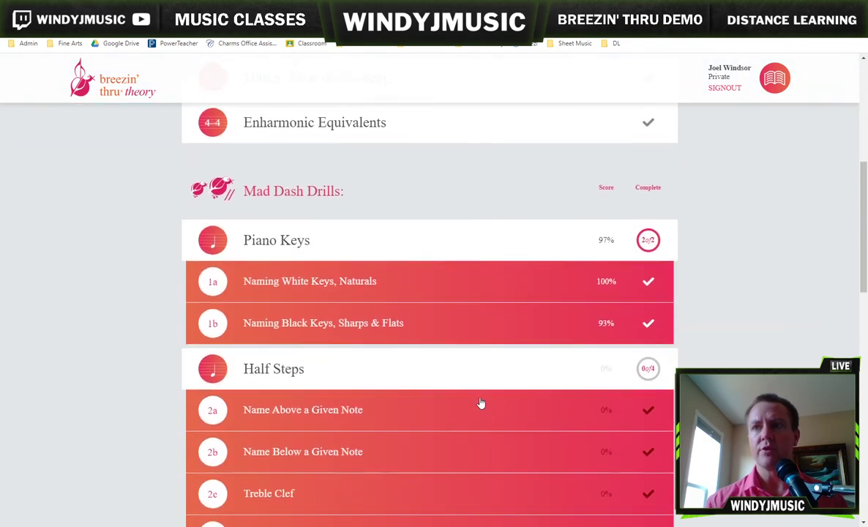
left_click(379, 380)
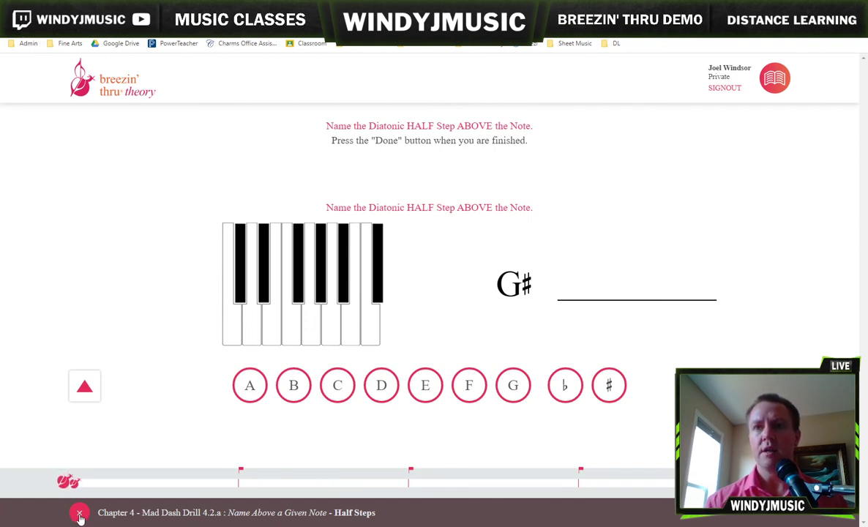
left_click(80, 514)
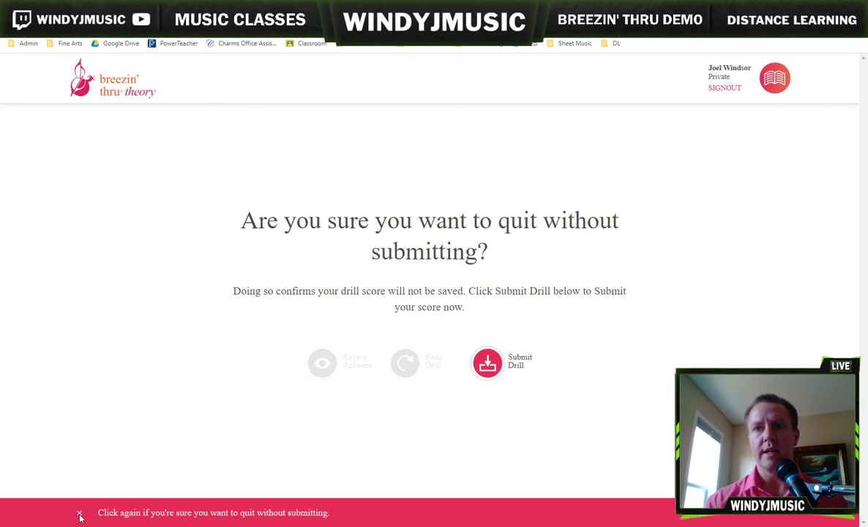
left_click(79, 514)
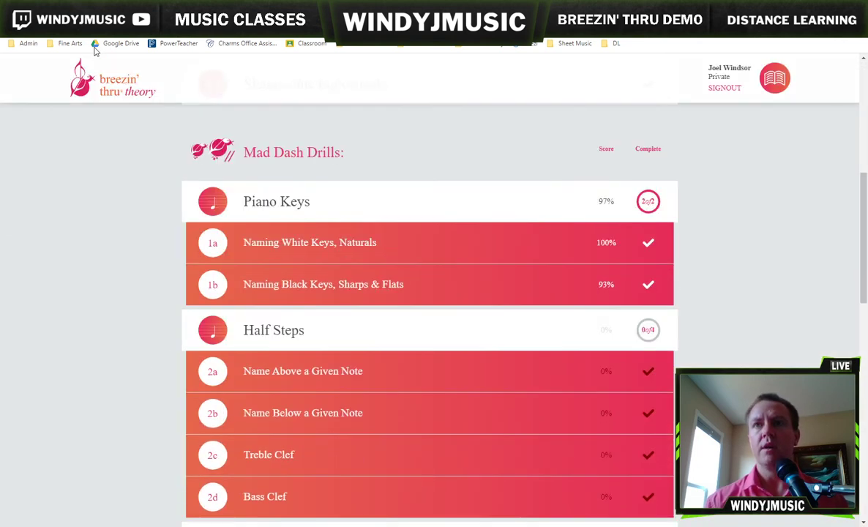
Return through the logo and splash Contents to the home page's Chapter Index
left_click(119, 84)
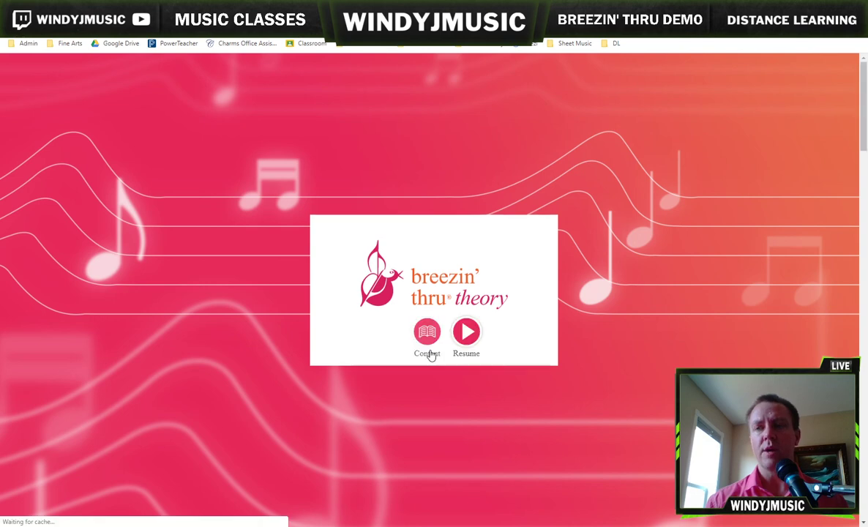
left_click(428, 354)
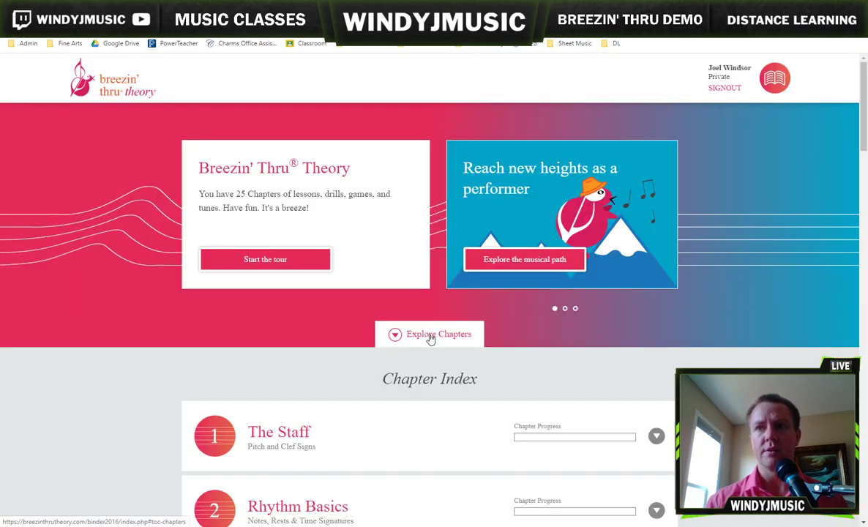
left_click(430, 335)
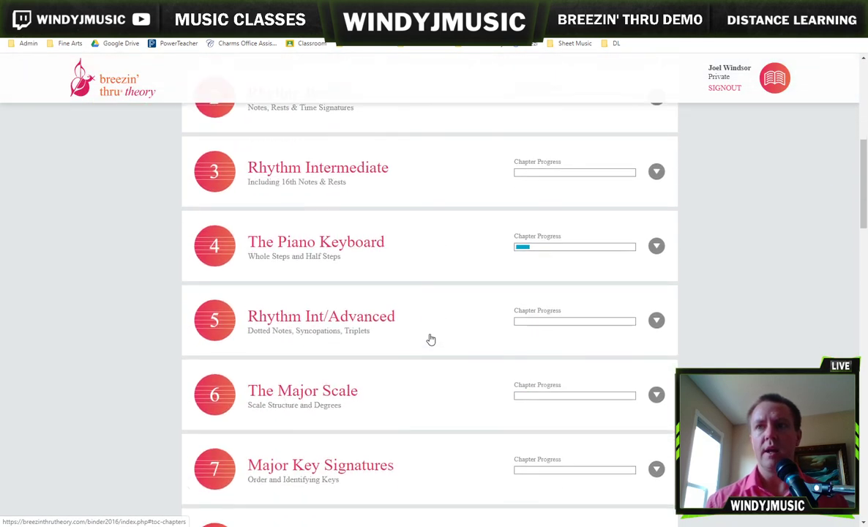